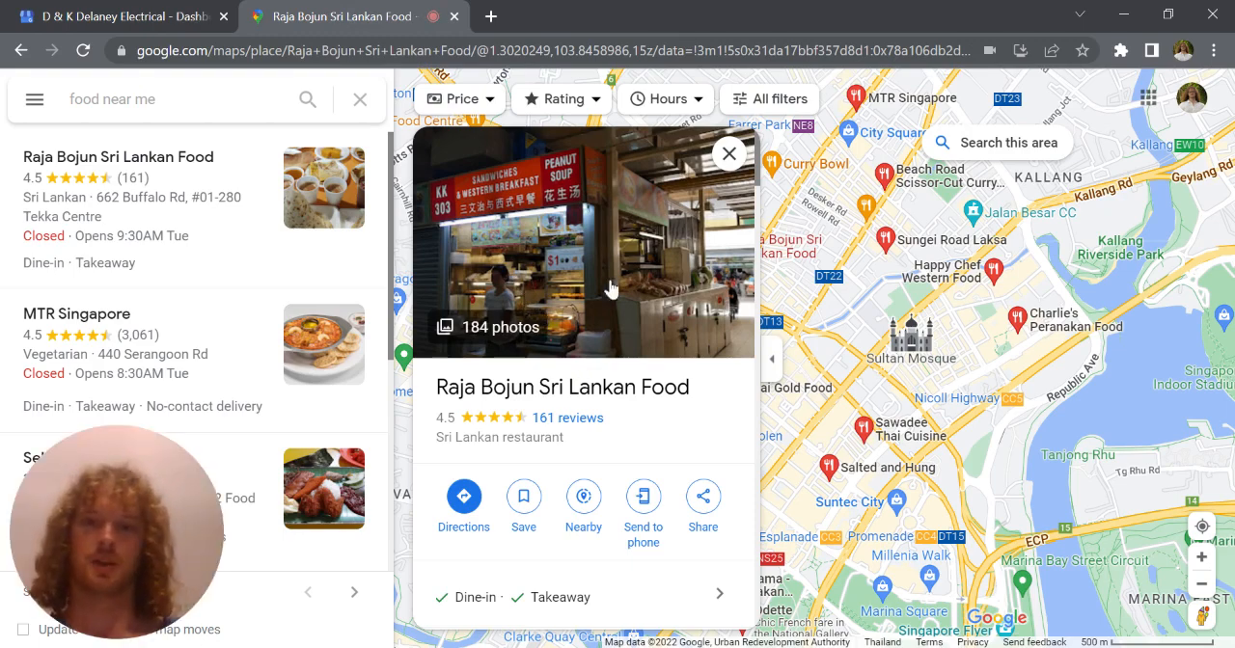
# Close the Google Maps tab and open the Website section of the D & K Delaney Electrical business profile
pyautogui.scroll(-4, 588, 309)
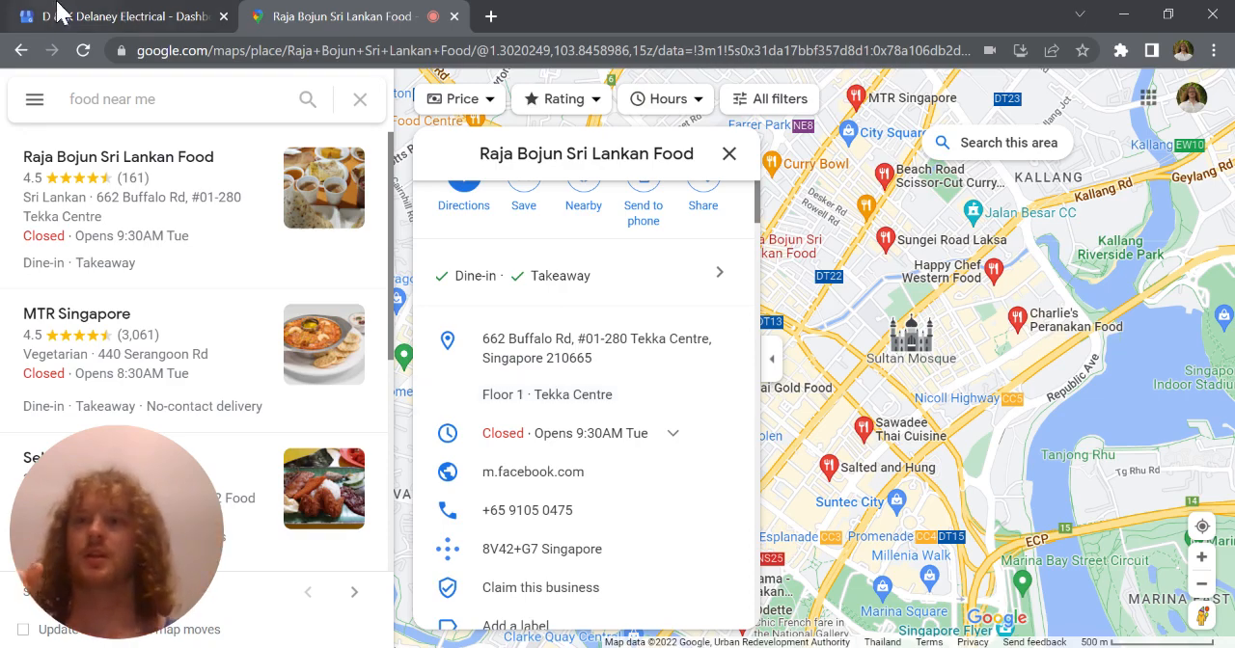
pyautogui.click(60, 15)
pyautogui.click(458, 18)
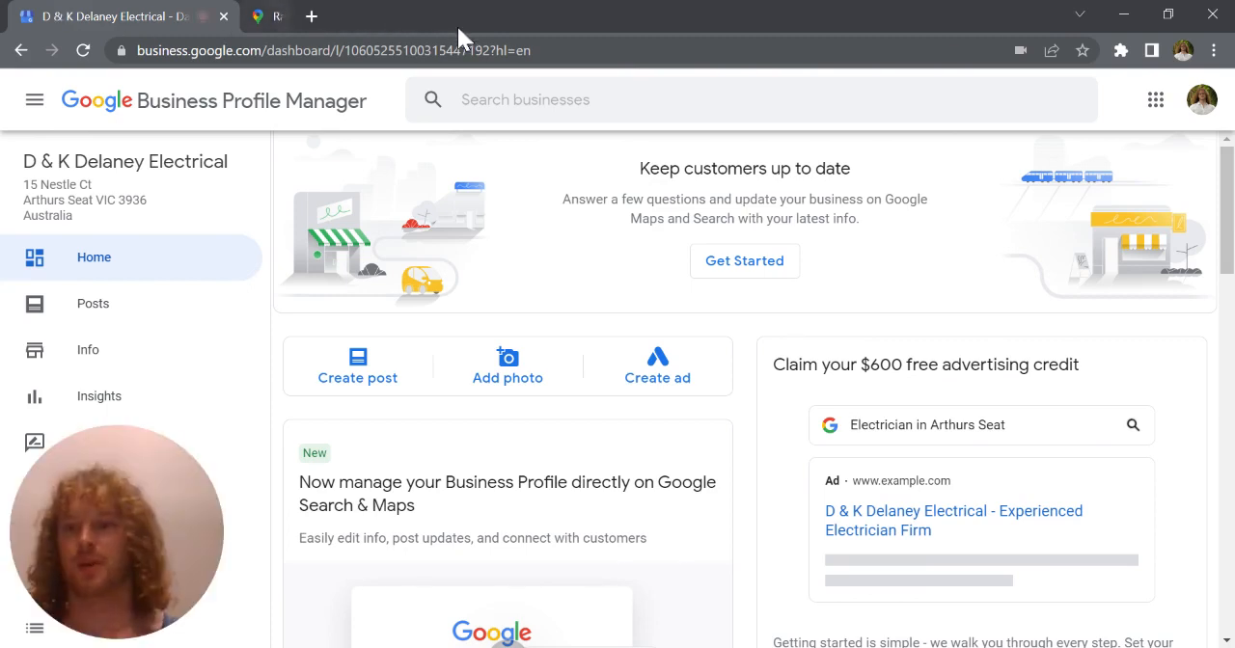
pyautogui.moveTo(111, 534); pyautogui.dragTo(1148, 169)
pyautogui.scroll(-1, 12, 403)
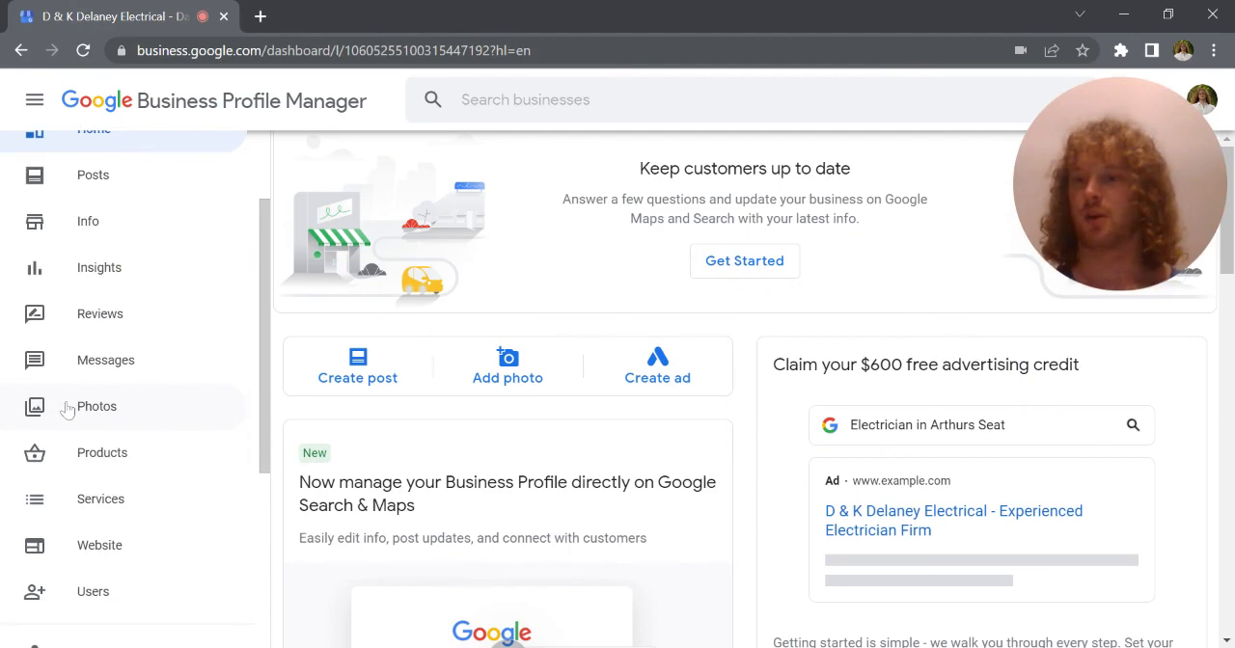
pyautogui.click(124, 554)
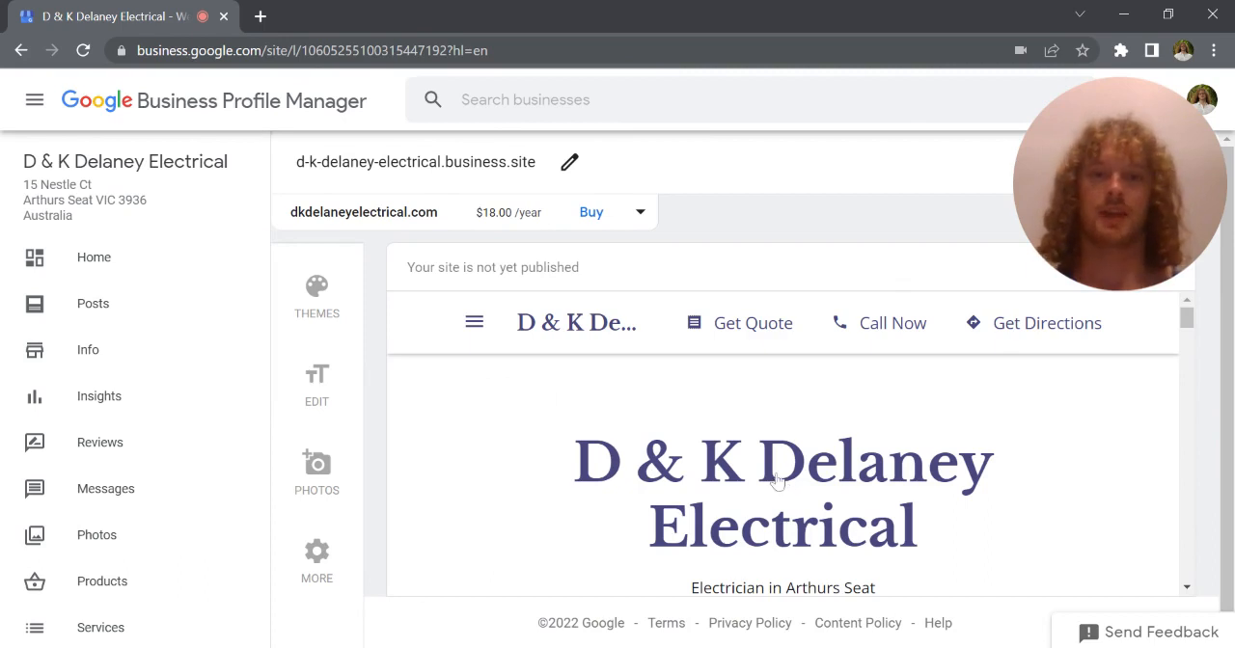
# Change the unpublished site's address to delaneyelectrical.business.site
pyautogui.scroll(-3, 778, 480)
pyautogui.scroll(-5, 778, 480)
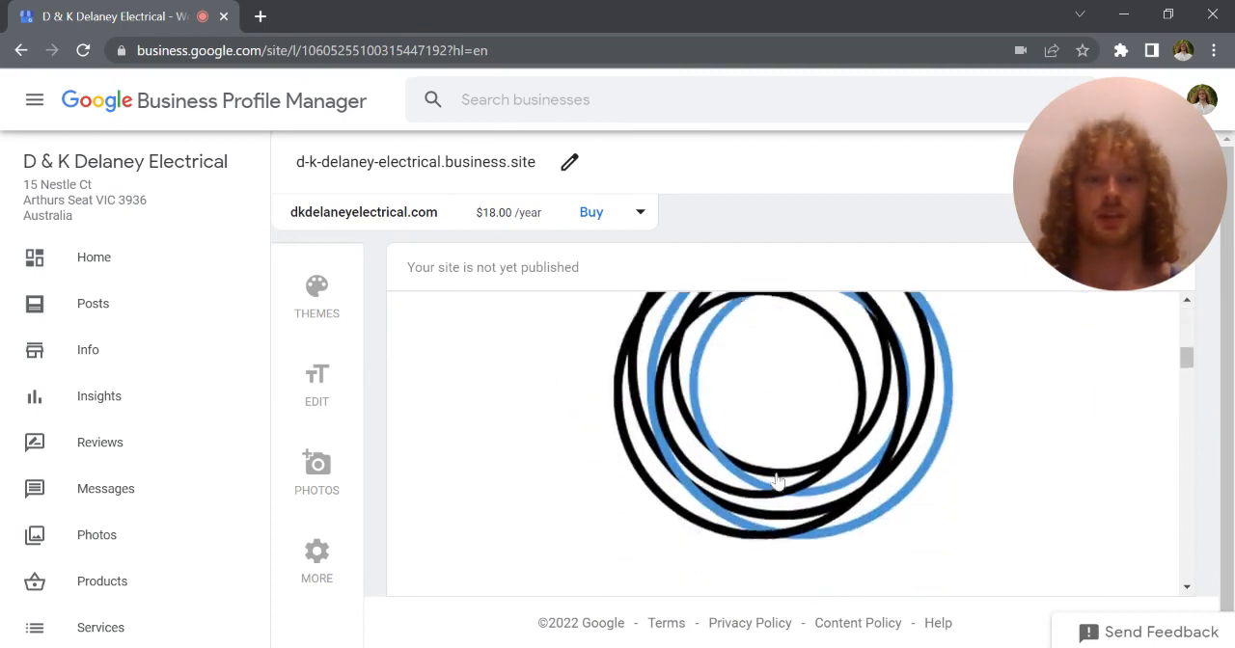
pyautogui.scroll(-6, 778, 480)
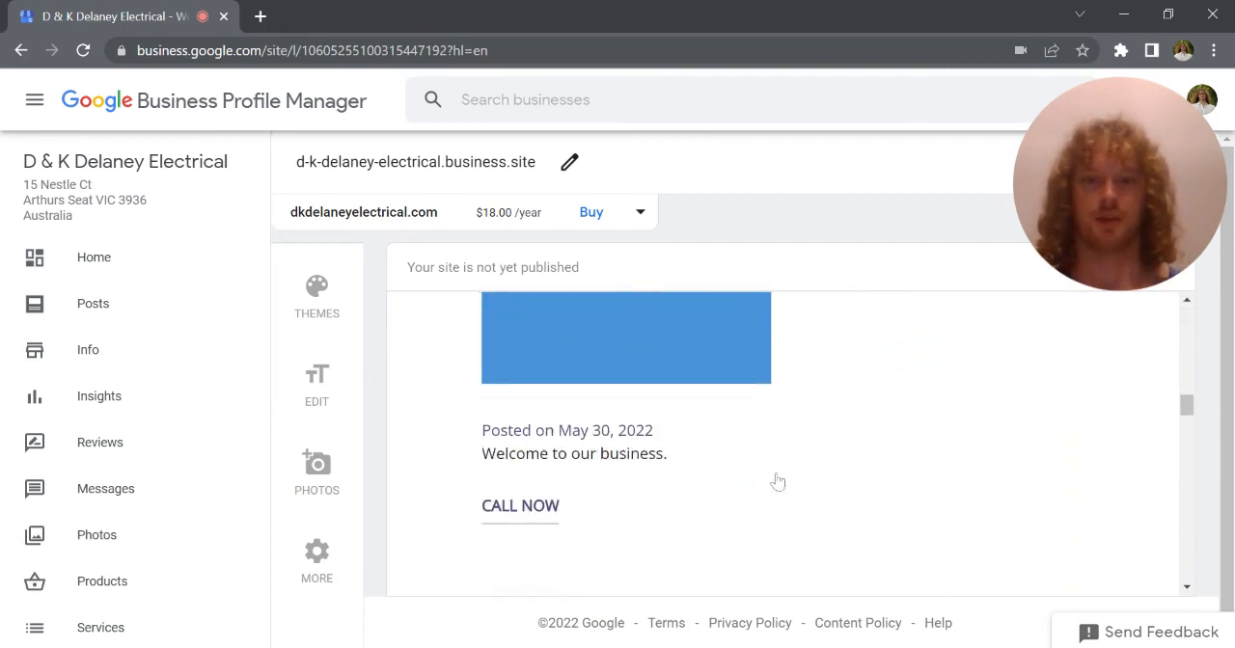
pyautogui.scroll(10, 479, 391)
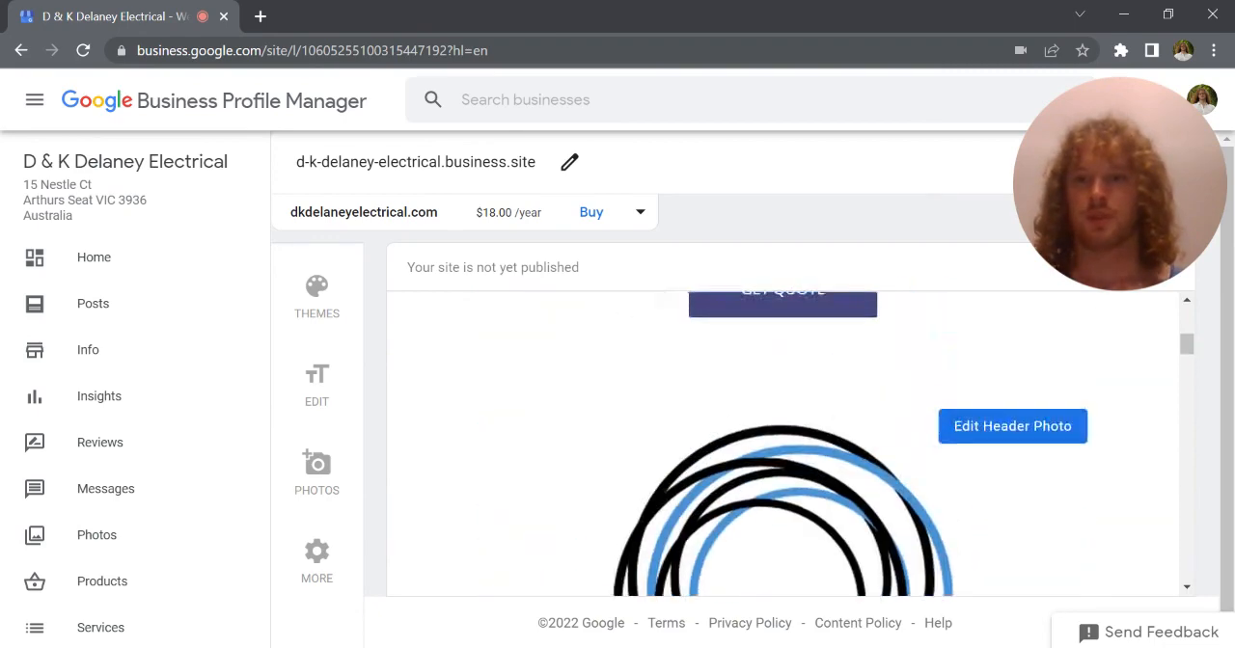
pyautogui.click(567, 162)
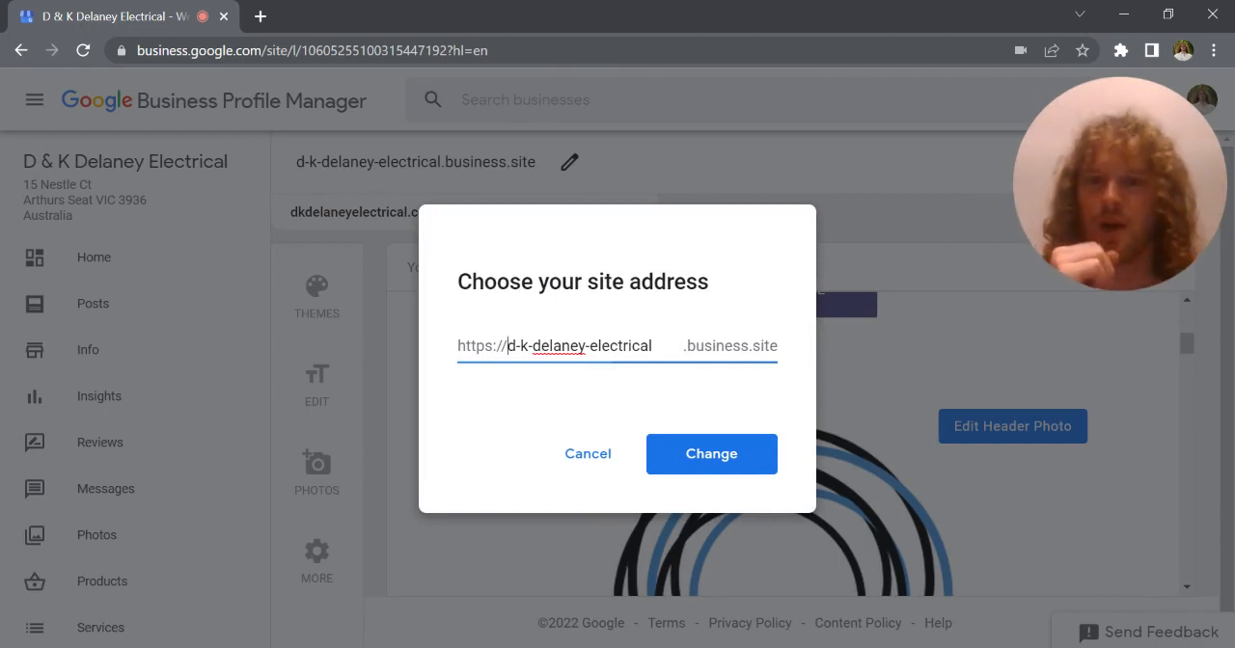
pyautogui.moveTo(532, 345); pyautogui.dragTo(507, 346)
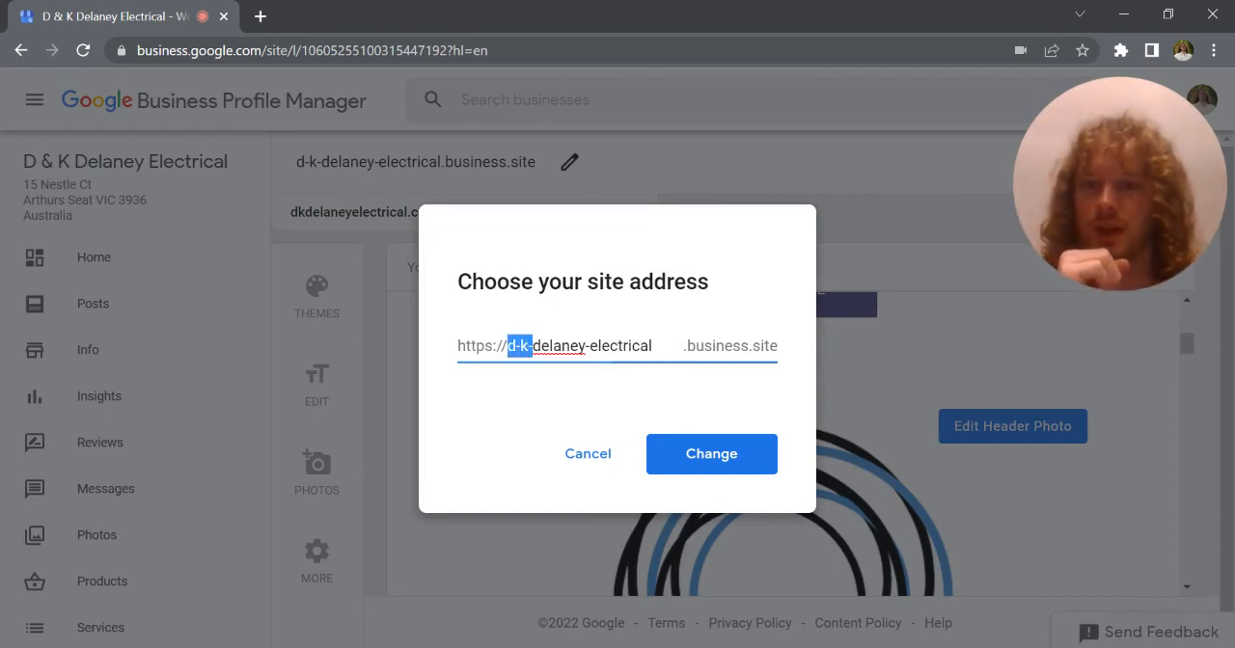
pyautogui.press('BackSpace')
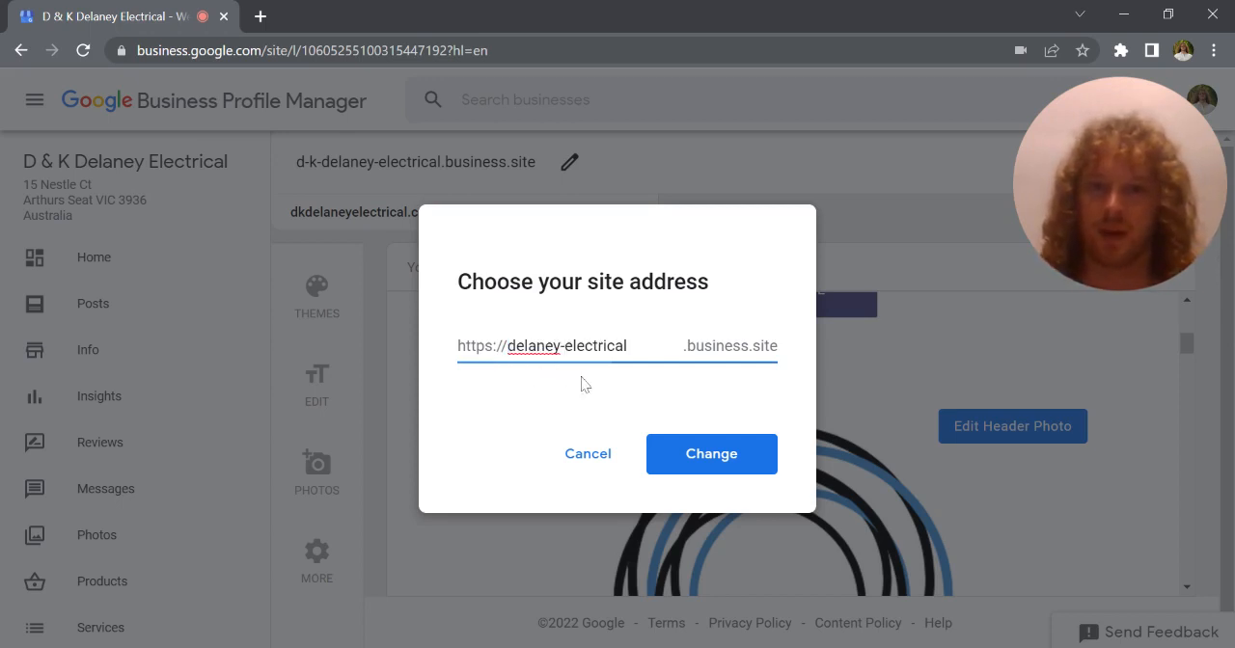
pyautogui.press('BackSpace')
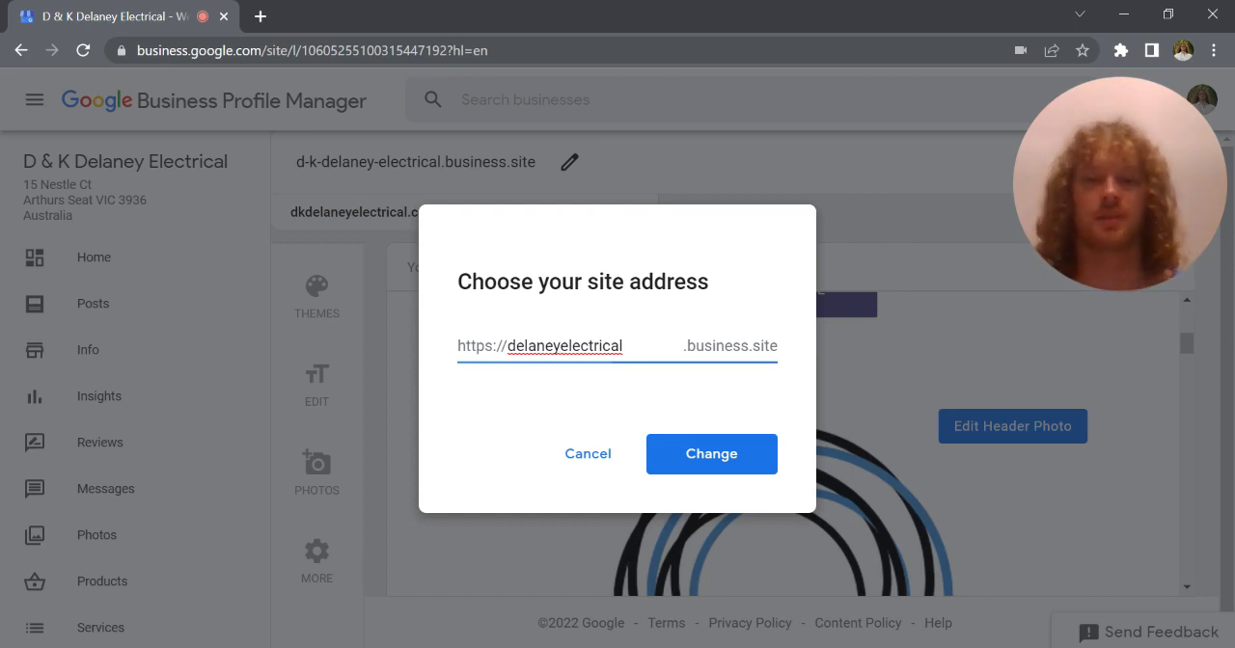
pyautogui.click(707, 457)
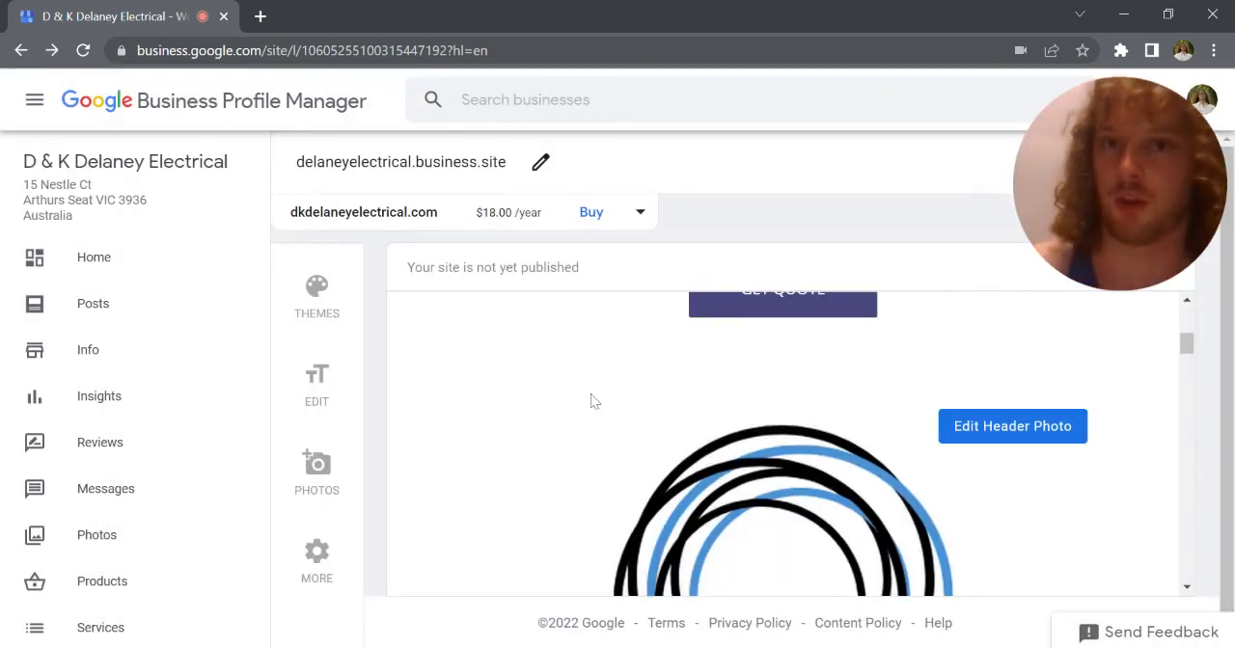
# Try the Lagos theme on the site preview, and switch back to the Nouveau theme
pyautogui.click(322, 301)
pyautogui.scroll(-2, 544, 376)
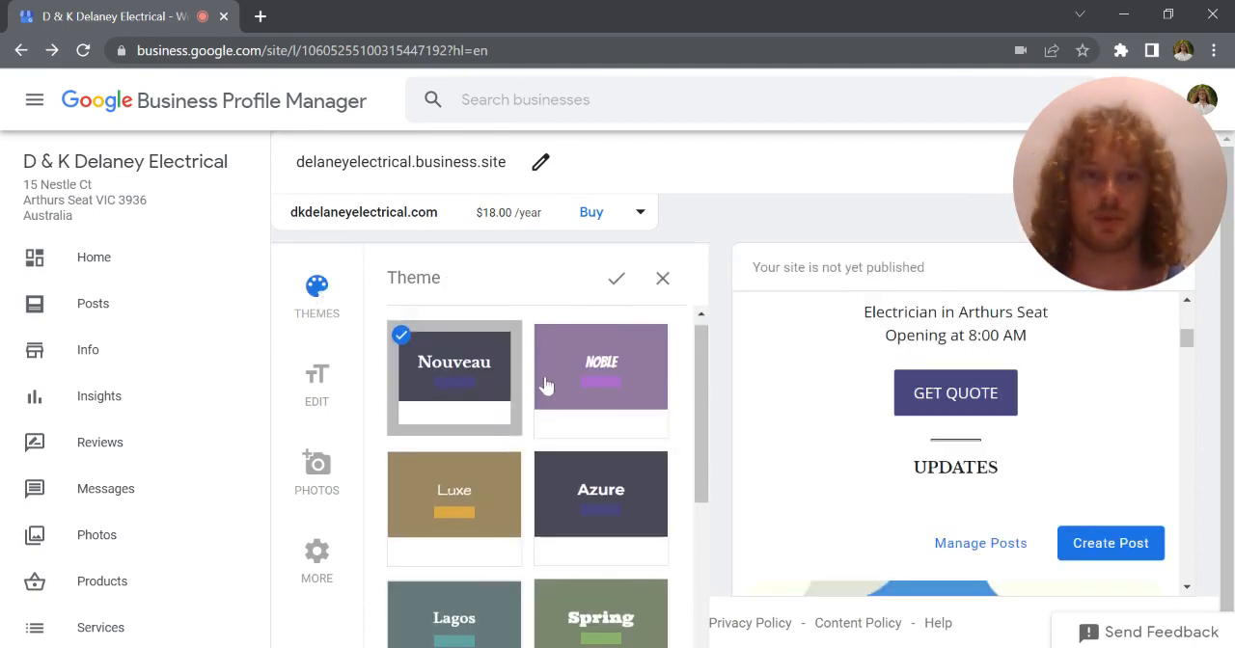
pyautogui.scroll(-1, 545, 386)
pyautogui.scroll(-1, 541, 388)
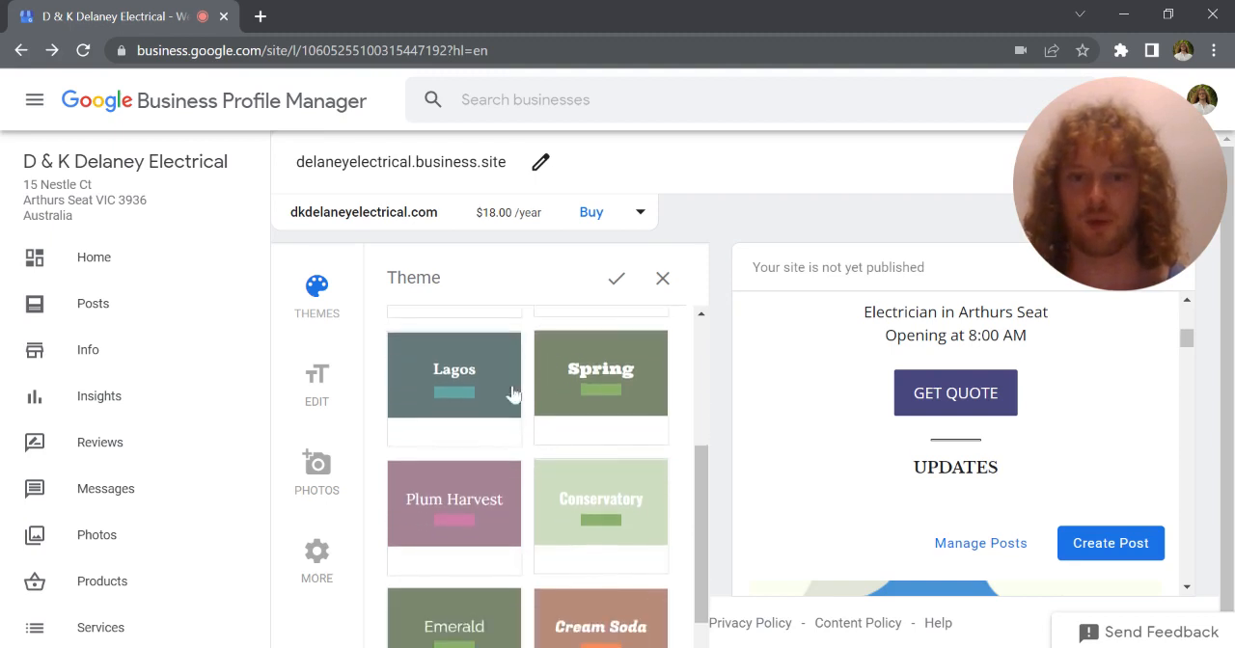
pyautogui.click(475, 392)
pyautogui.scroll(5, 1034, 436)
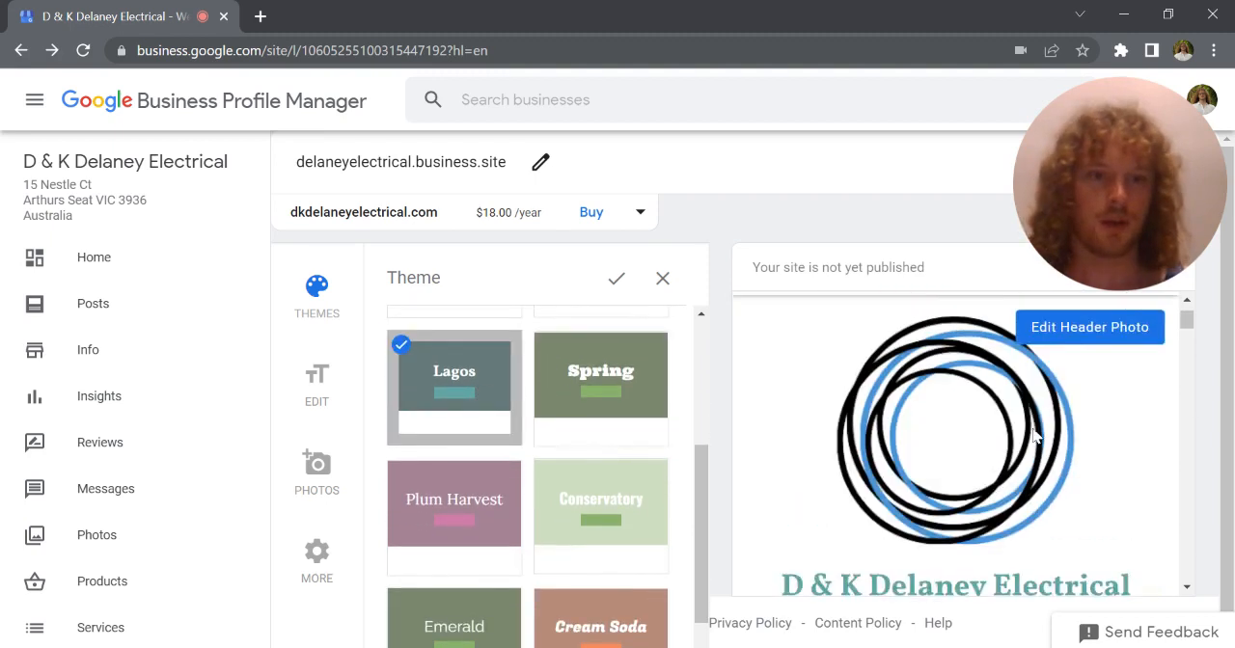
pyautogui.scroll(-8, 1004, 436)
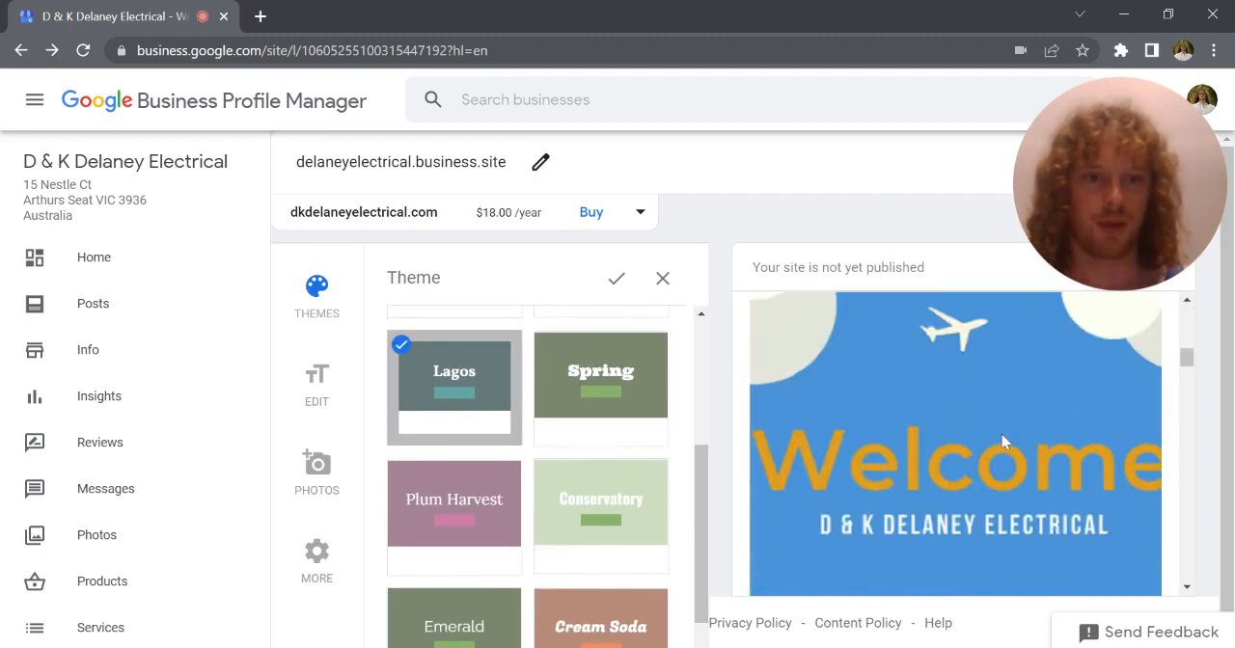
pyautogui.scroll(2, 628, 469)
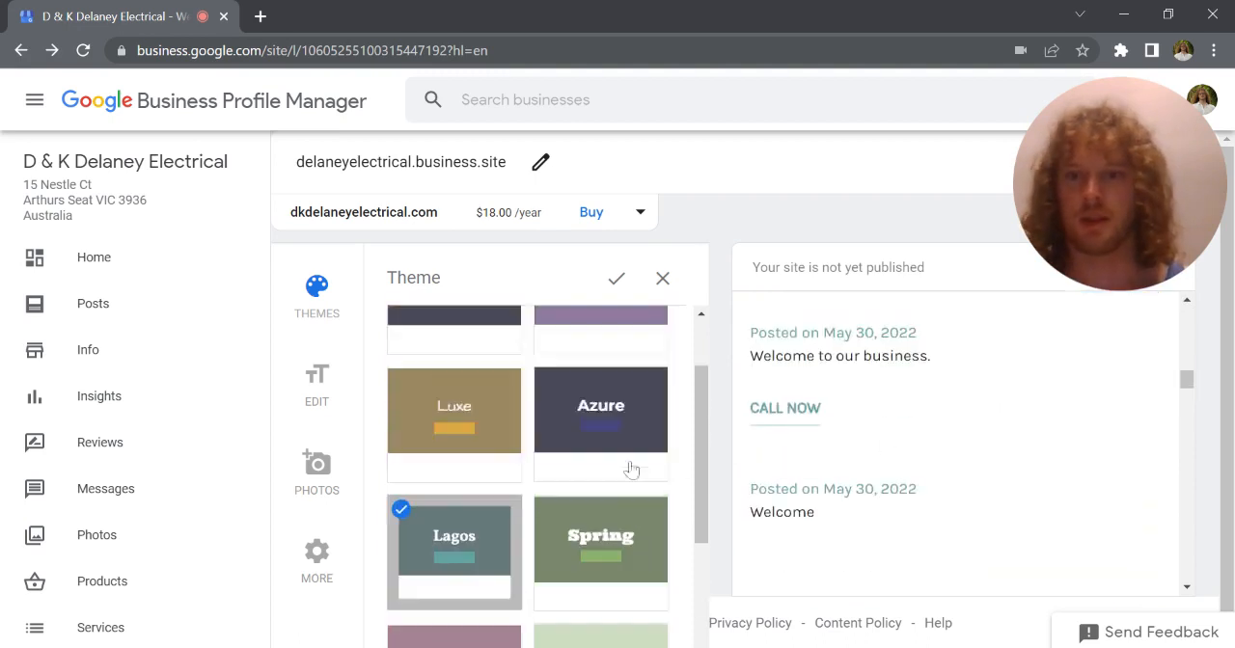
pyautogui.click(479, 388)
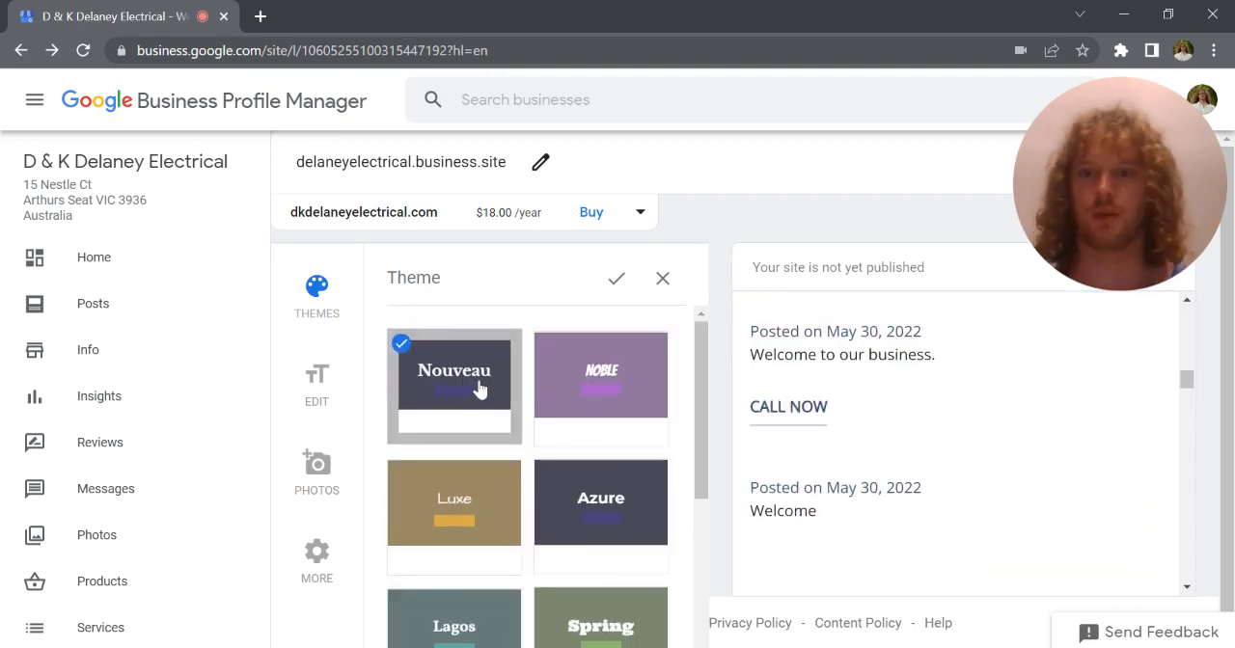
# Review the site's primary button, headline, description and summary settings, and close the text editor
pyautogui.click(321, 386)
pyautogui.click(711, 409)
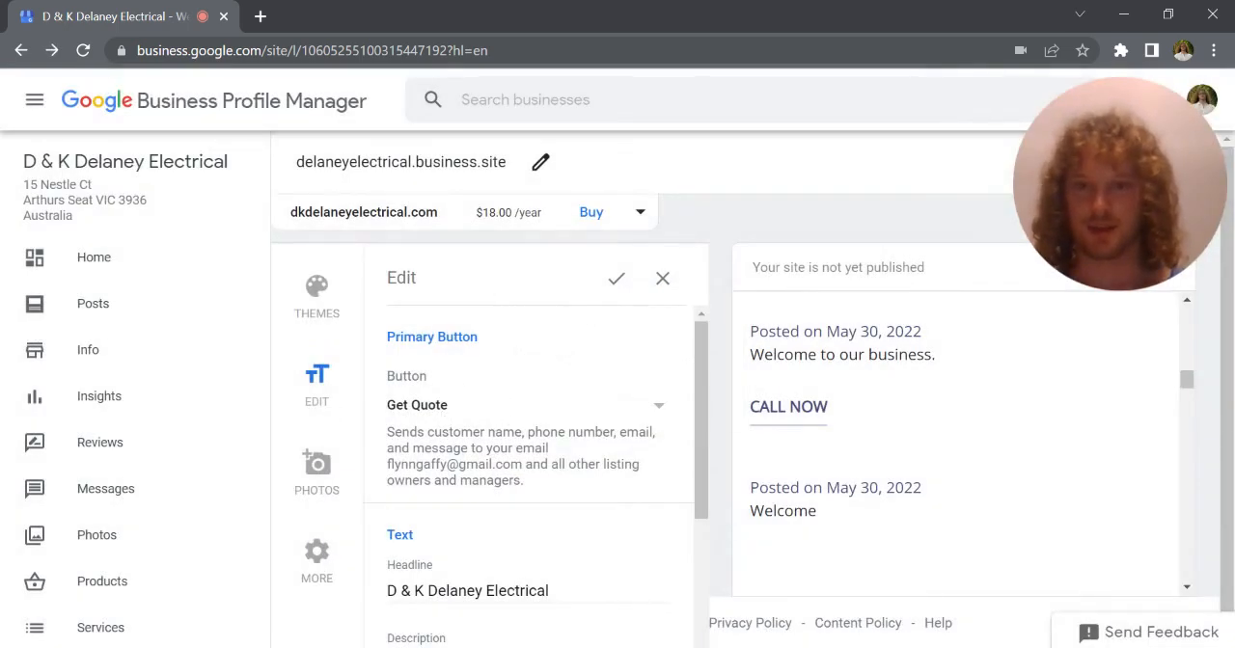
pyautogui.scroll(-2, 496, 435)
pyautogui.scroll(3, 876, 445)
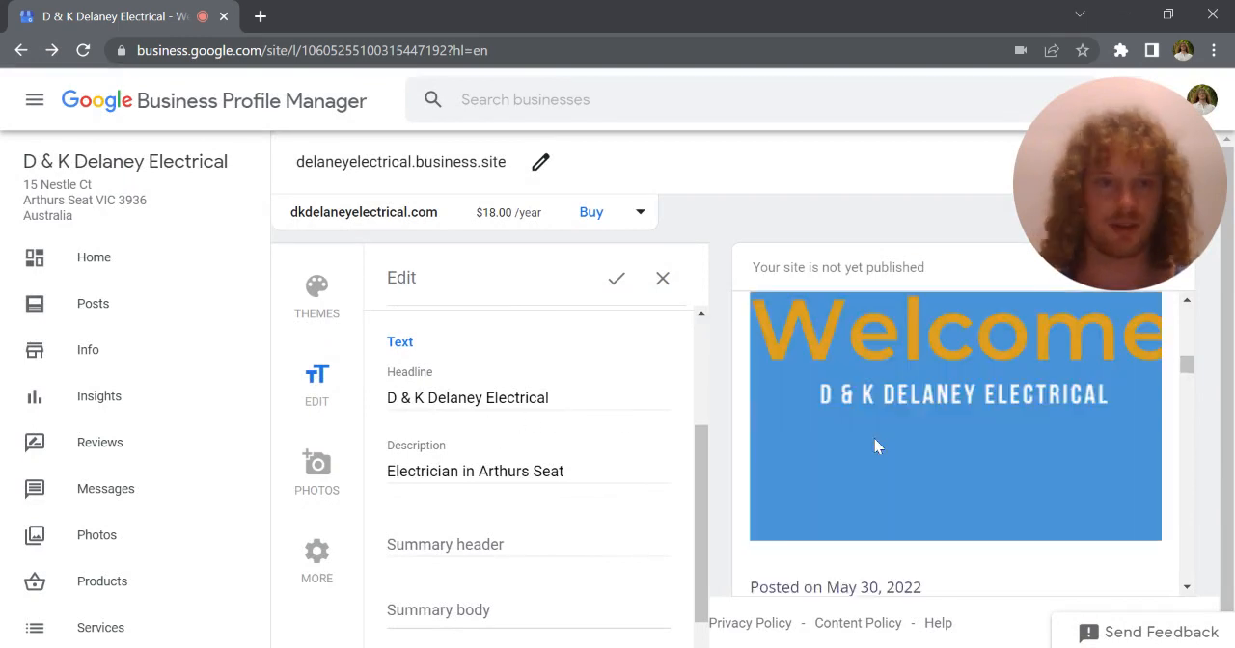
pyautogui.scroll(3, 876, 446)
pyautogui.click(663, 278)
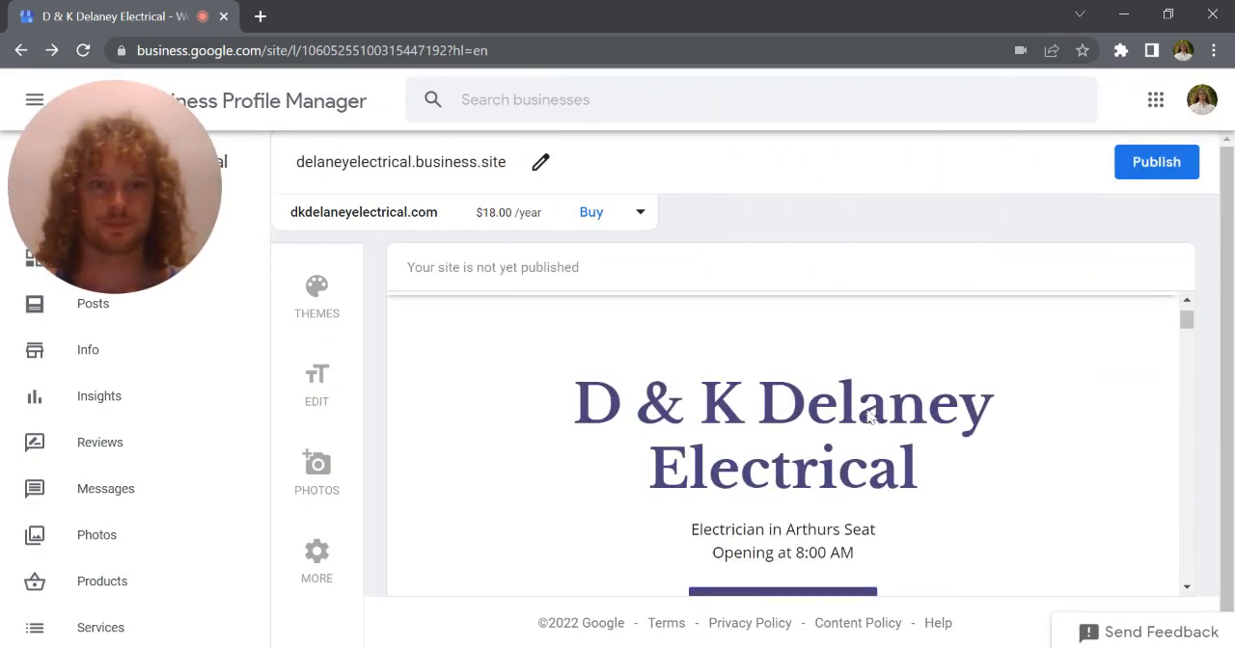
# View the upload options for the site's header photo, and dismiss them
pyautogui.scroll(-4, 869, 415)
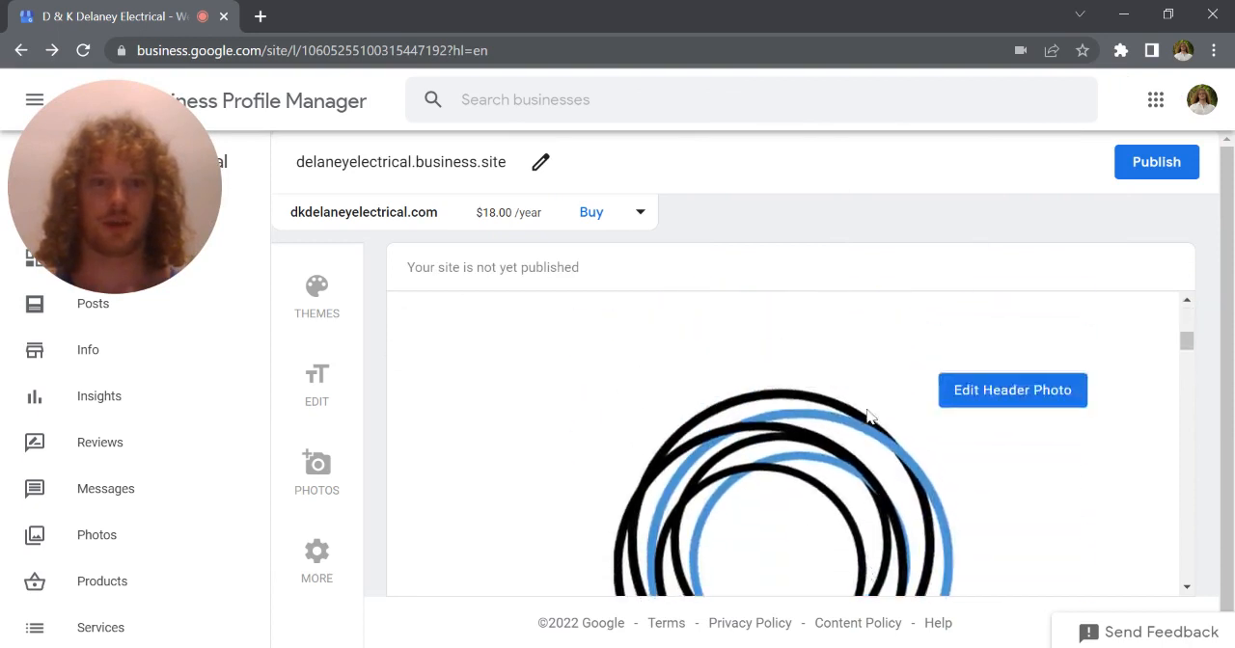
pyautogui.click(965, 427)
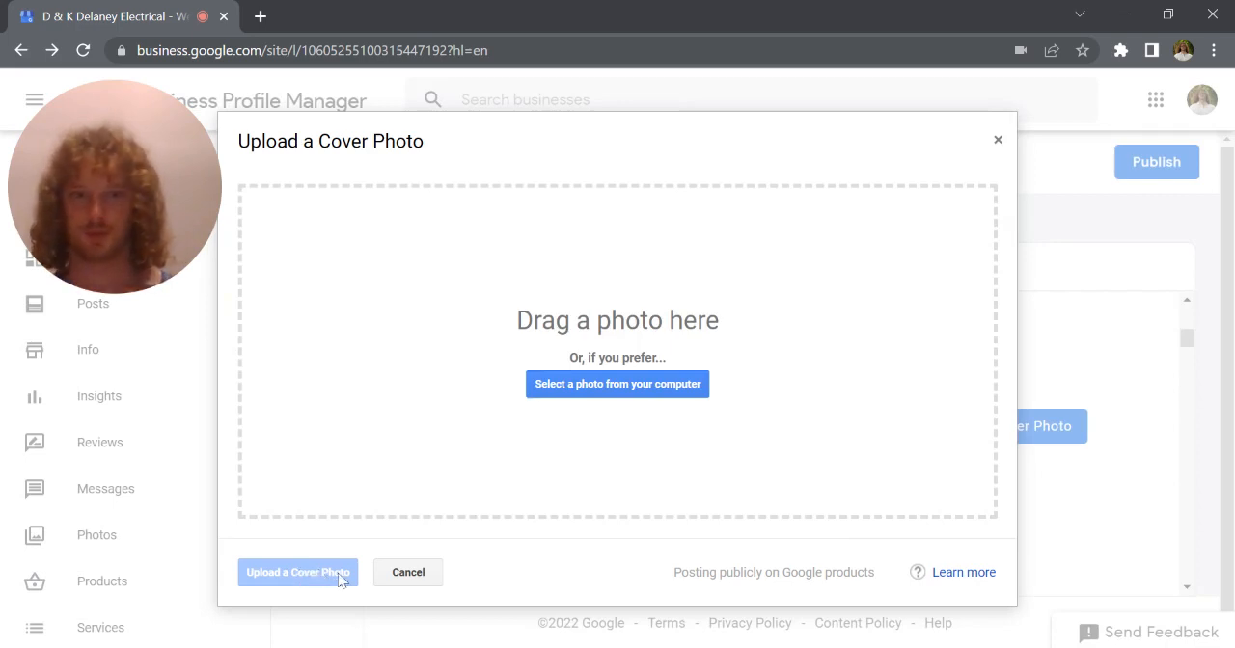
pyautogui.click(998, 143)
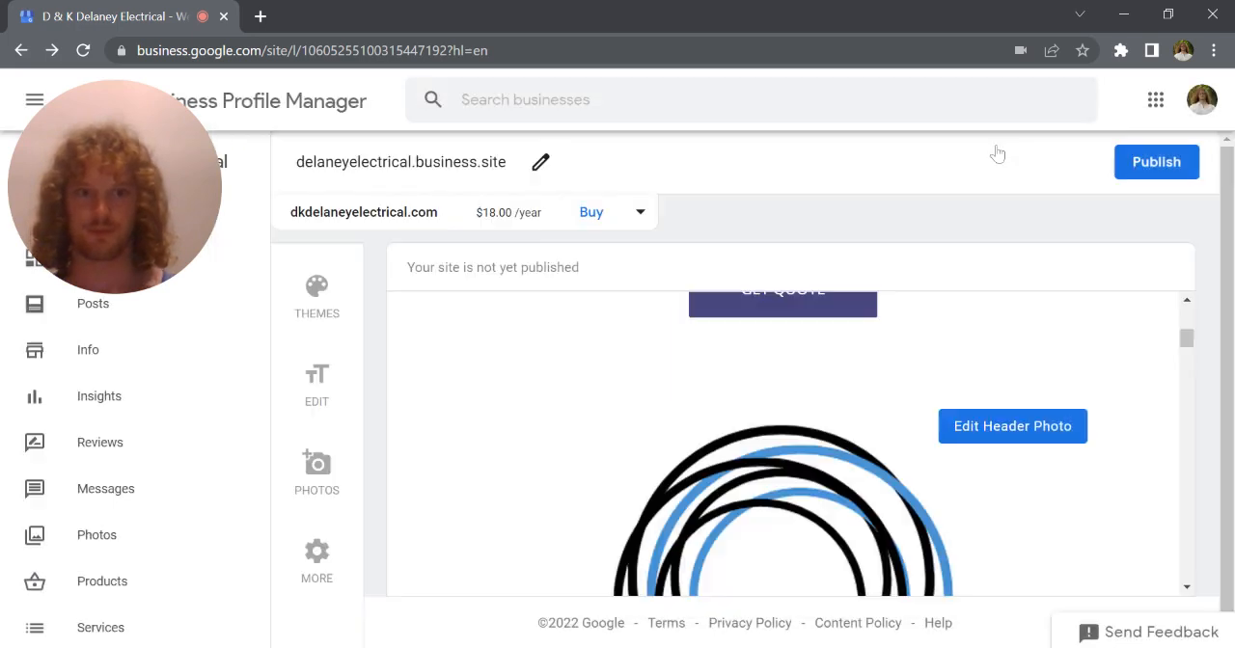
# Examine the site preview from the header photo through the posted updates and reviews to the About Us section
pyautogui.scroll(-3, 895, 443)
pyautogui.scroll(-3, 897, 456)
pyautogui.scroll(8, 898, 456)
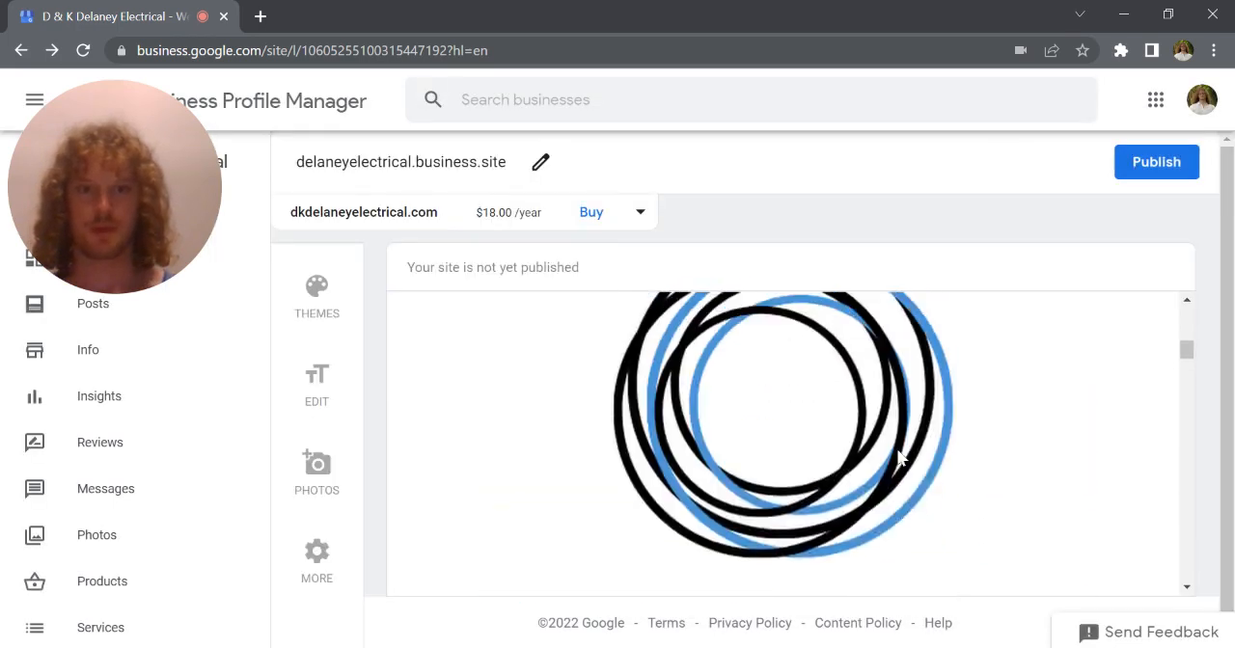
pyautogui.scroll(-5, 897, 456)
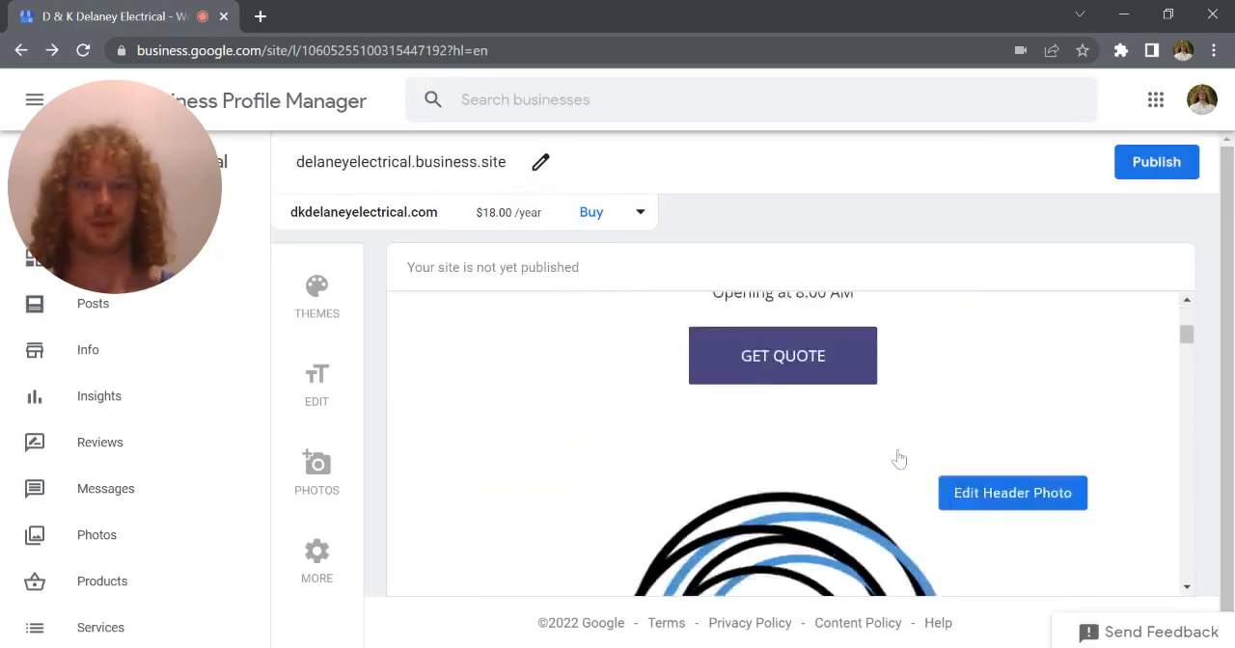
pyautogui.scroll(-3, 897, 459)
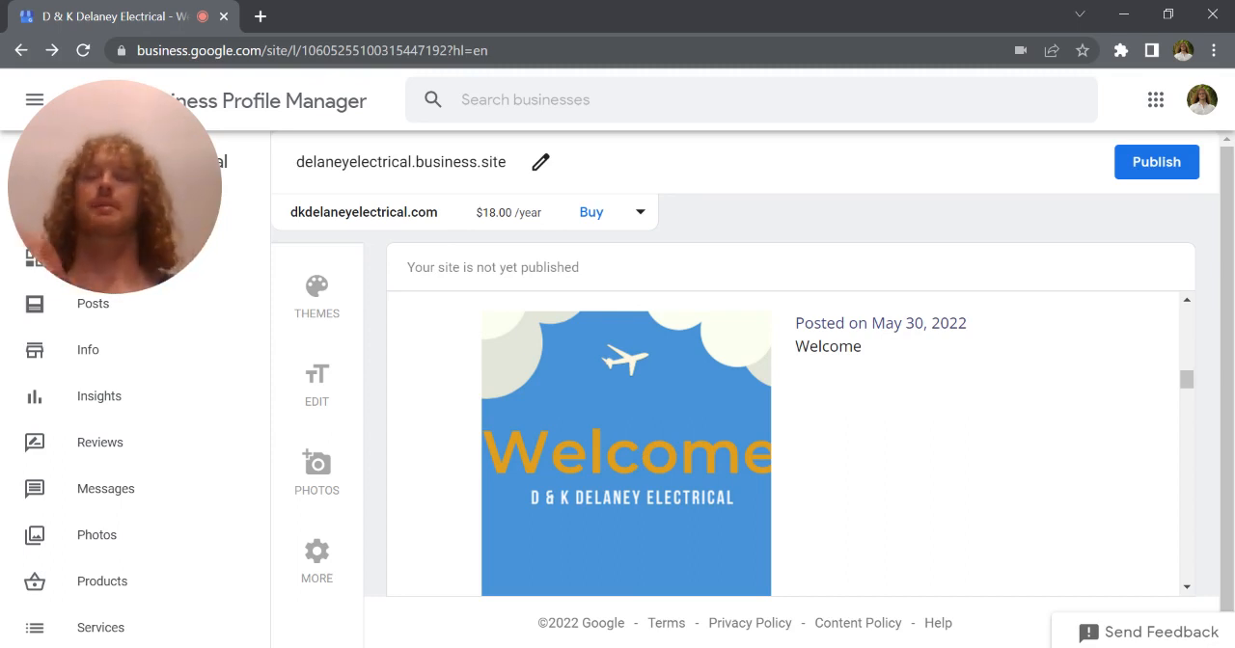
pyautogui.scroll(2, 766, 463)
pyautogui.scroll(-4, 766, 463)
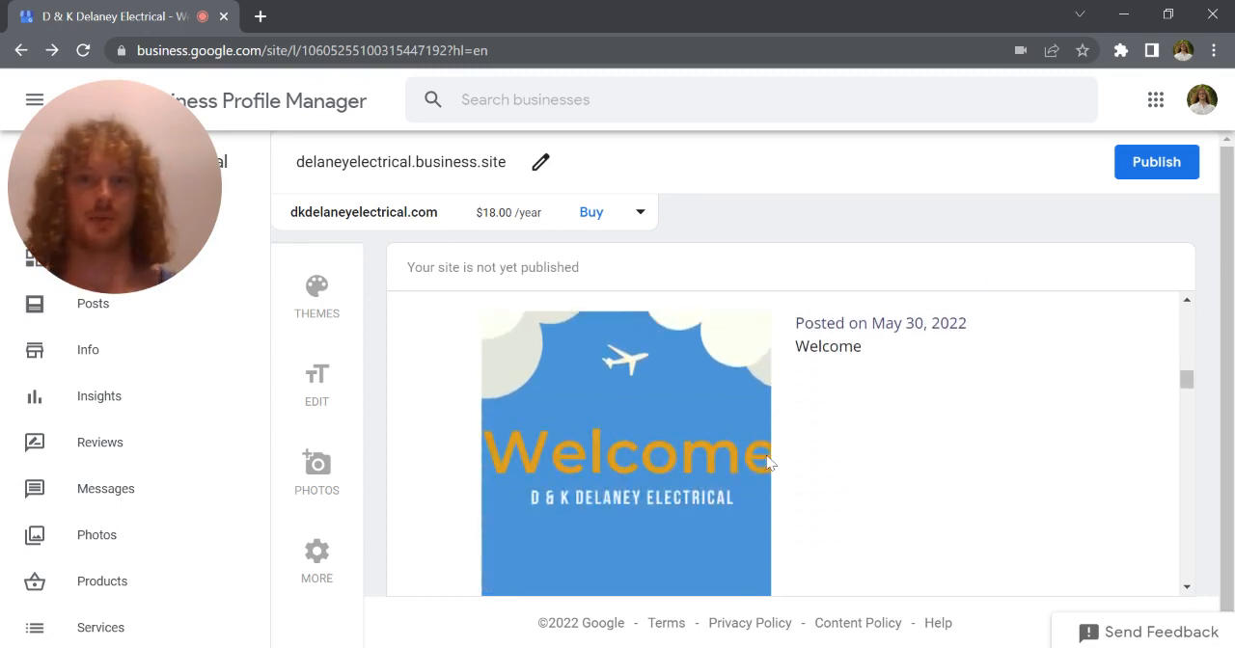
pyautogui.scroll(-5, 766, 463)
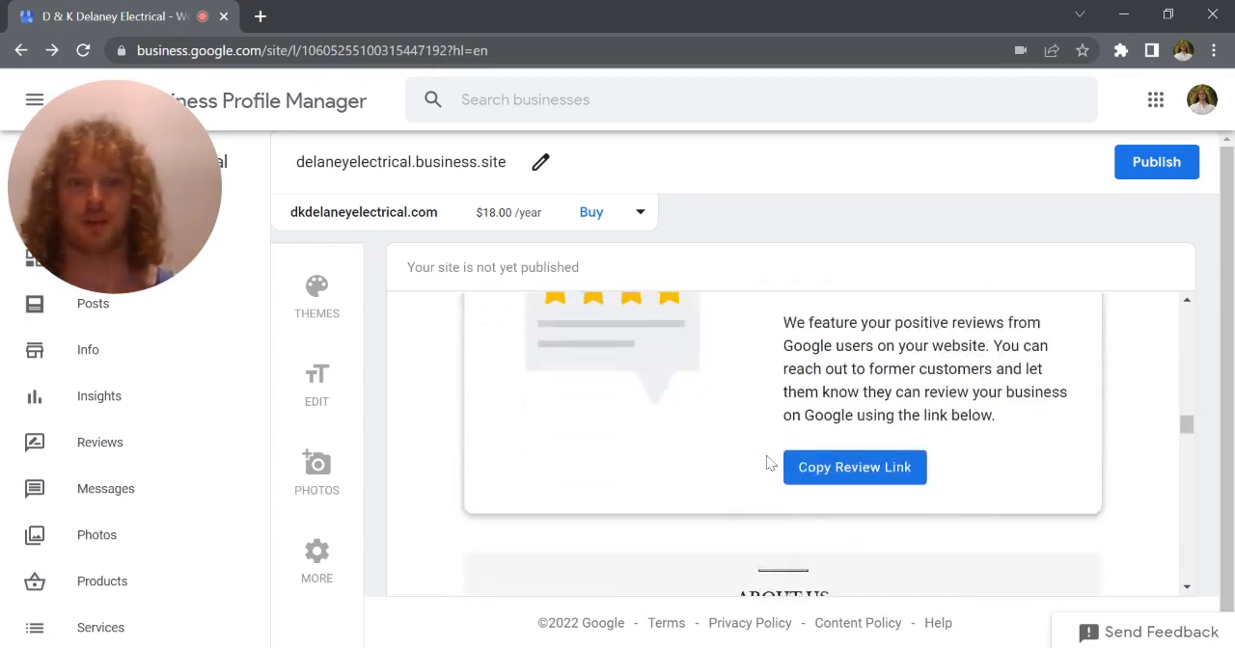
pyautogui.scroll(1, 766, 463)
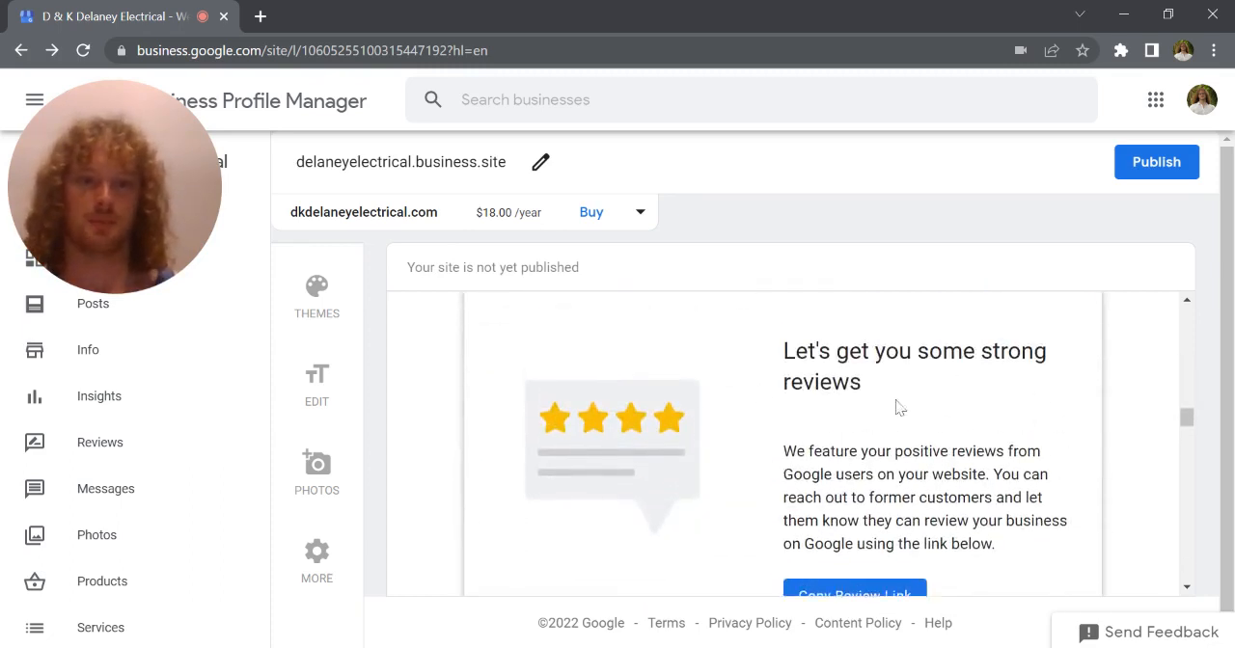
pyautogui.scroll(-2, 829, 445)
pyautogui.scroll(-1, 832, 462)
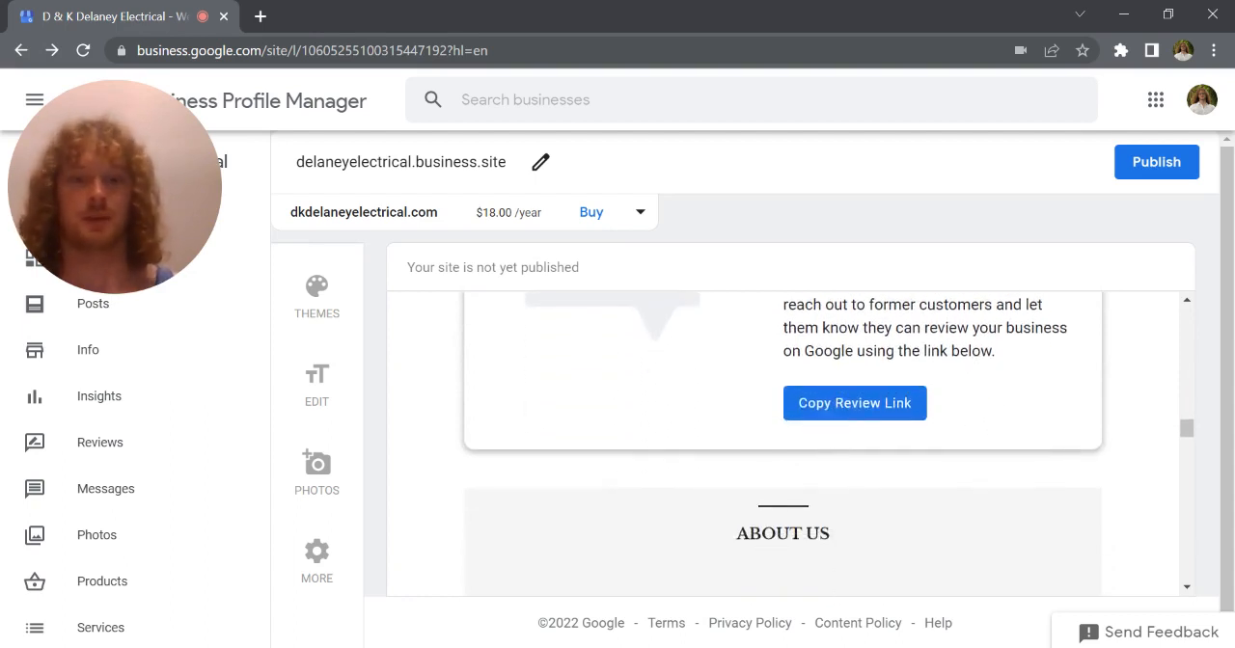
pyautogui.scroll(-4, 833, 462)
pyautogui.scroll(2, 835, 460)
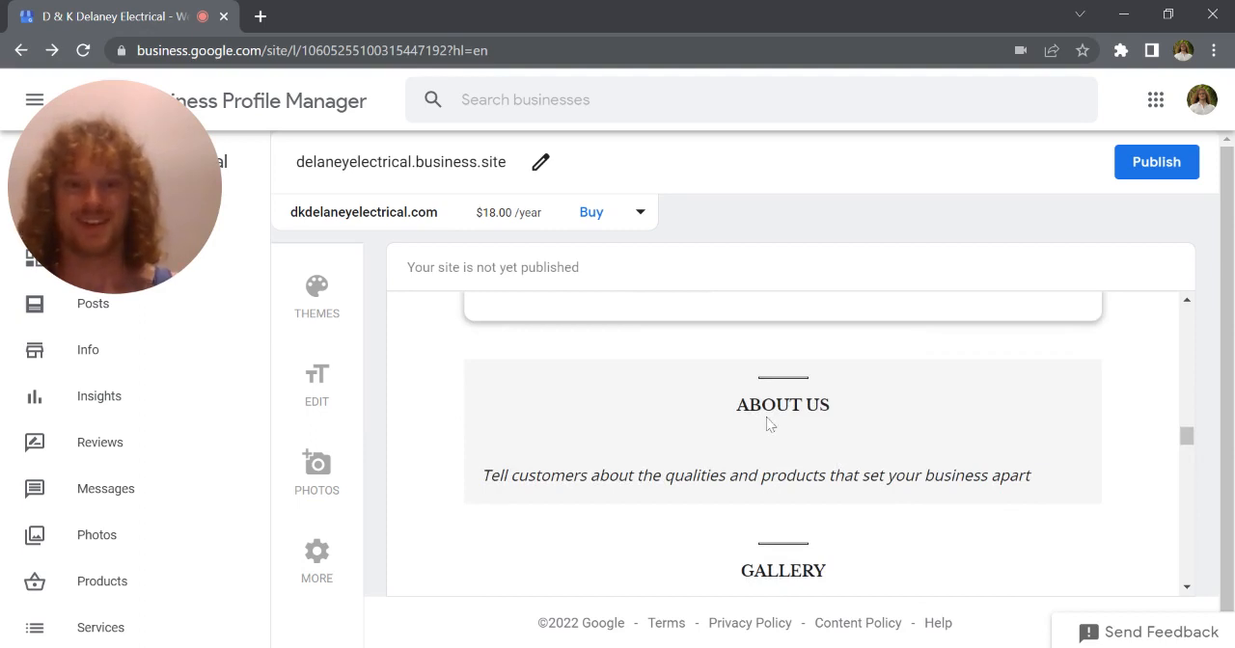
# Write the About Us summary body as "We are an electrical company from the Mornington Peninsula." and save the text edits
pyautogui.click(662, 482)
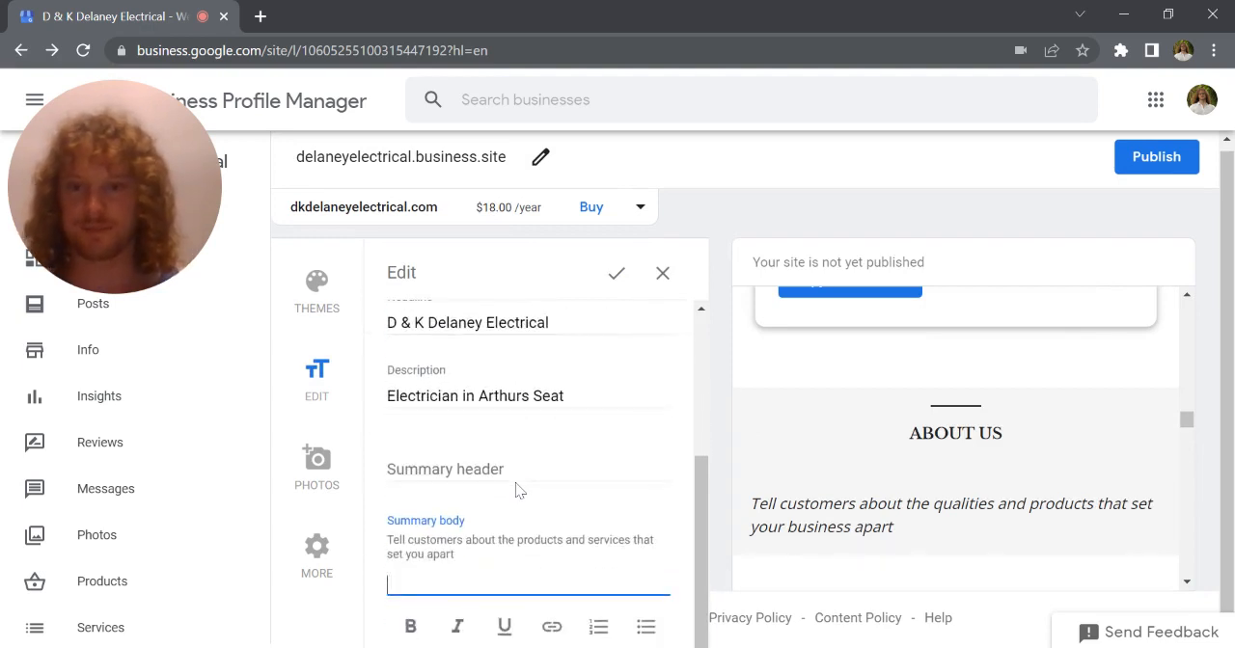
pyautogui.write('We are an el')
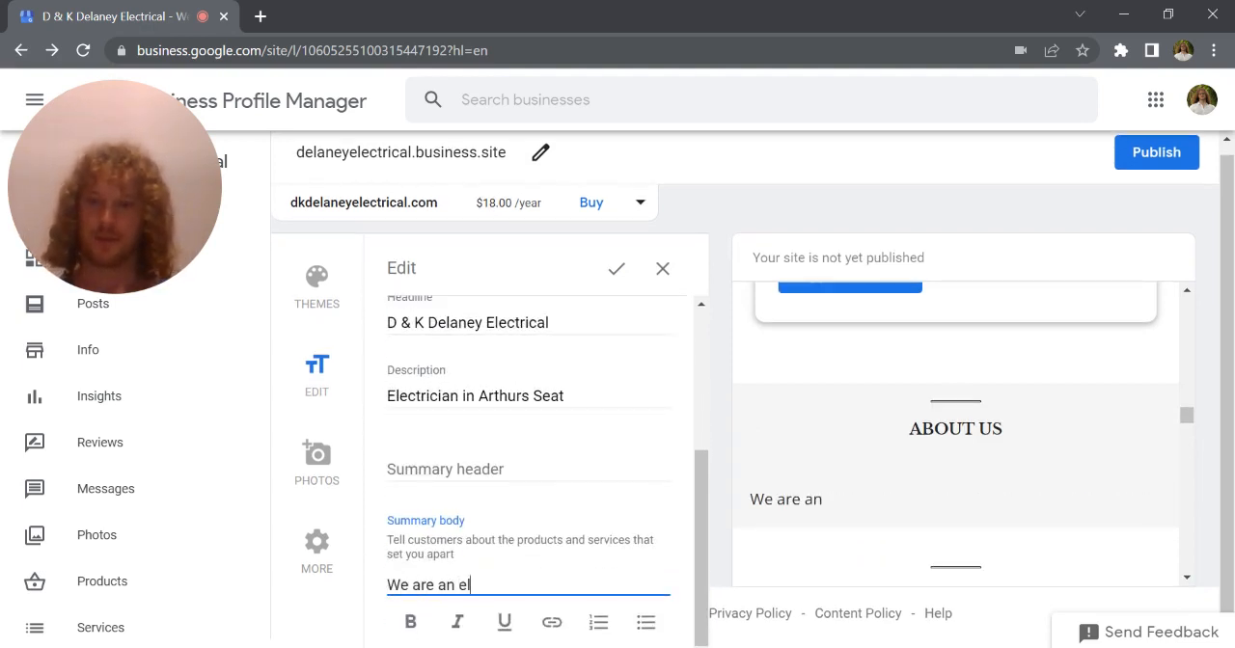
pyautogui.write('ect')
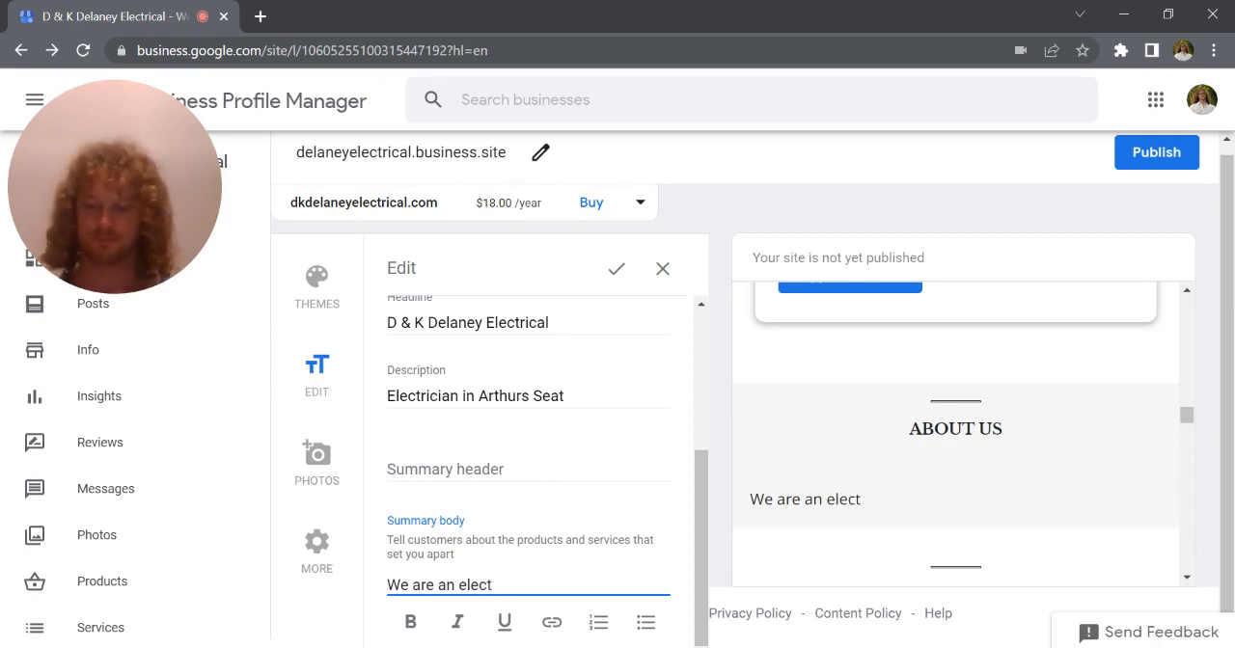
pyautogui.write('rical comp')
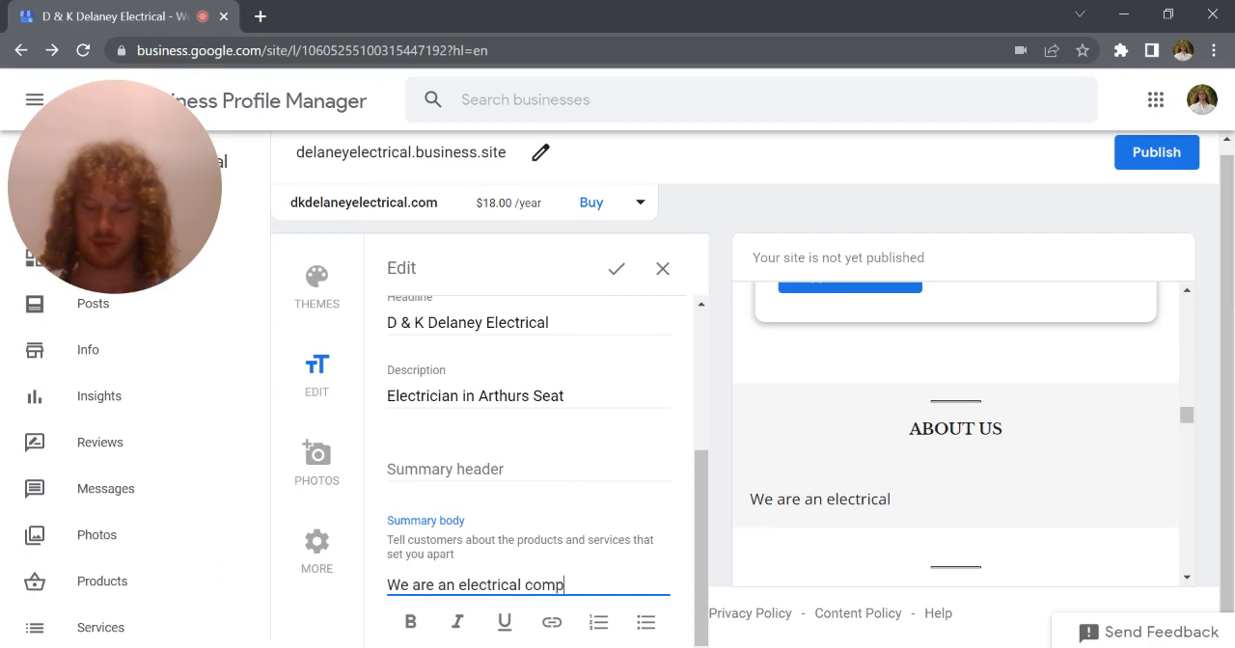
pyautogui.write('any f')
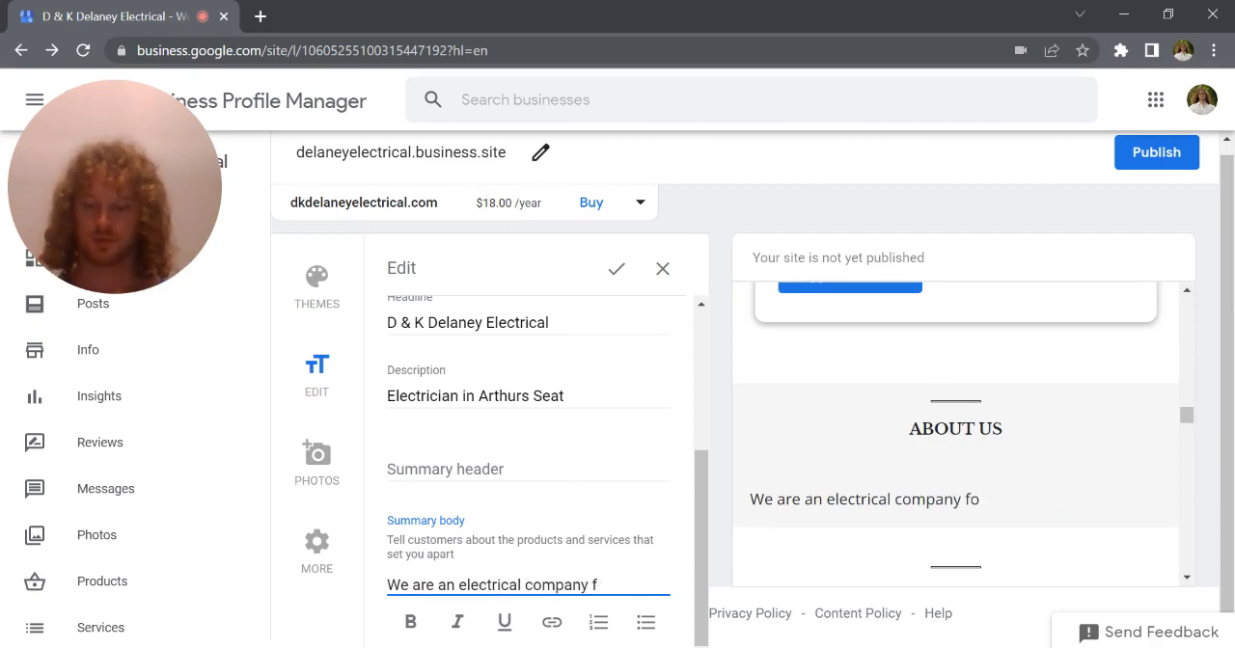
pyautogui.write('om the Mac')
pyautogui.press('BackSpace')
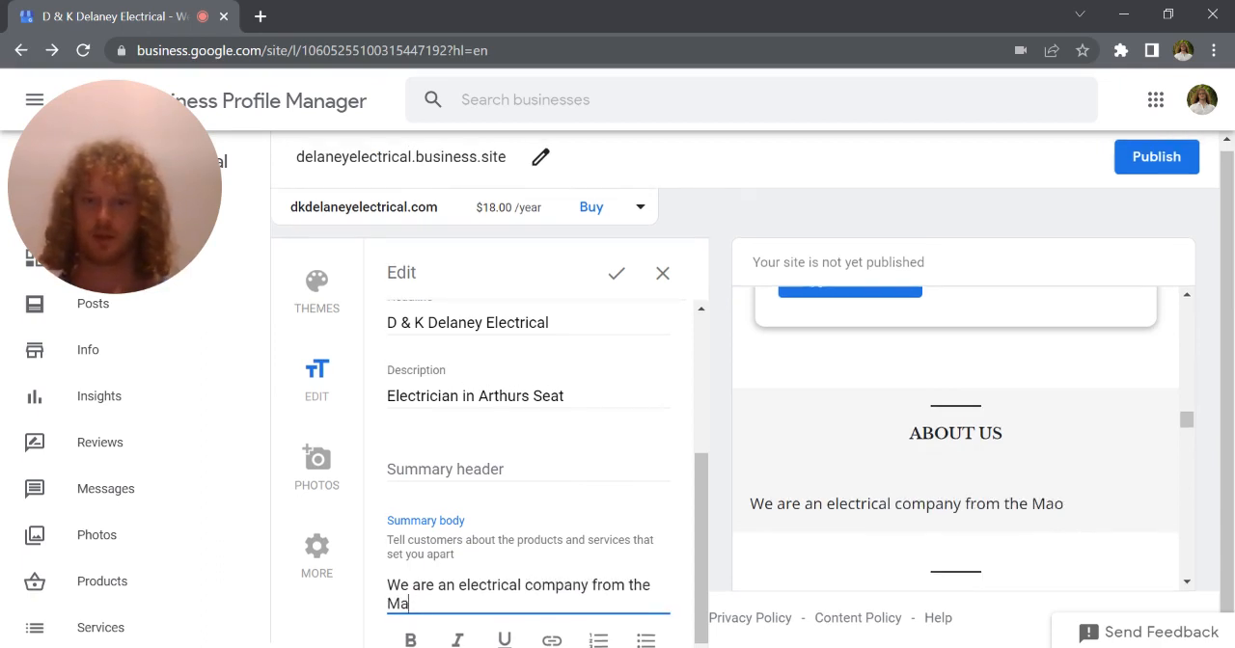
pyautogui.press('BackSpace')
pyautogui.write('orningto')
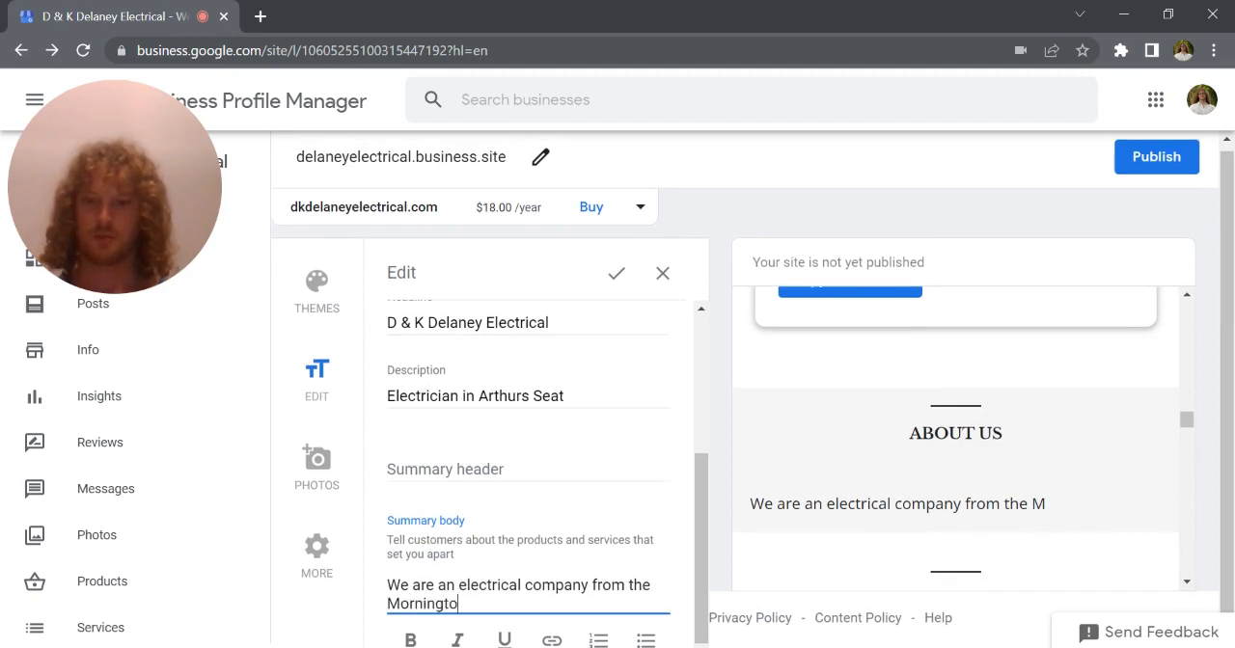
pyautogui.write('n Penini')
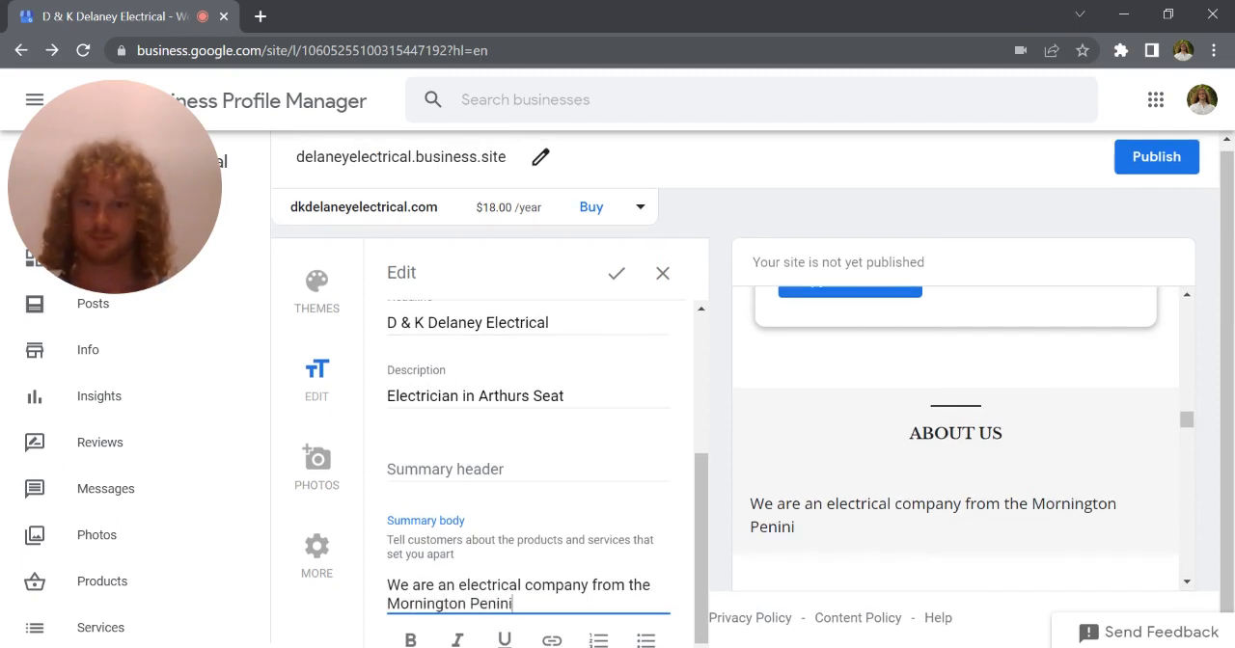
pyautogui.press('BackSpace')
pyautogui.write('sula.')
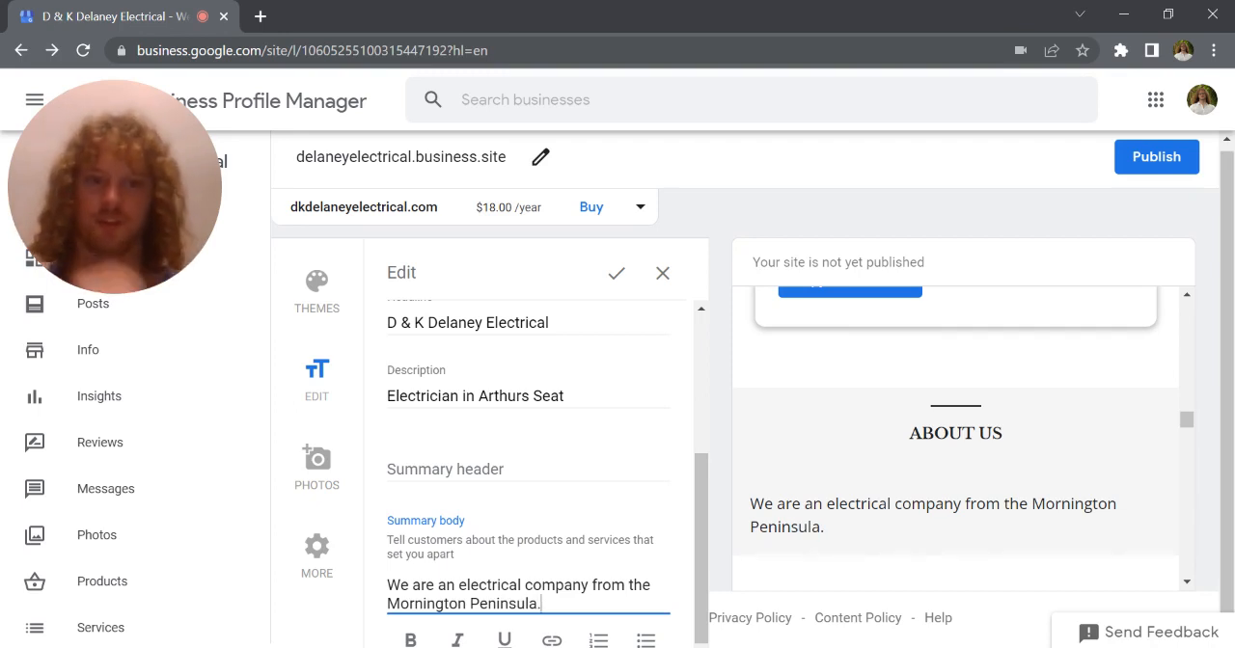
pyautogui.scroll(-1, 536, 472)
pyautogui.scroll(3, 513, 505)
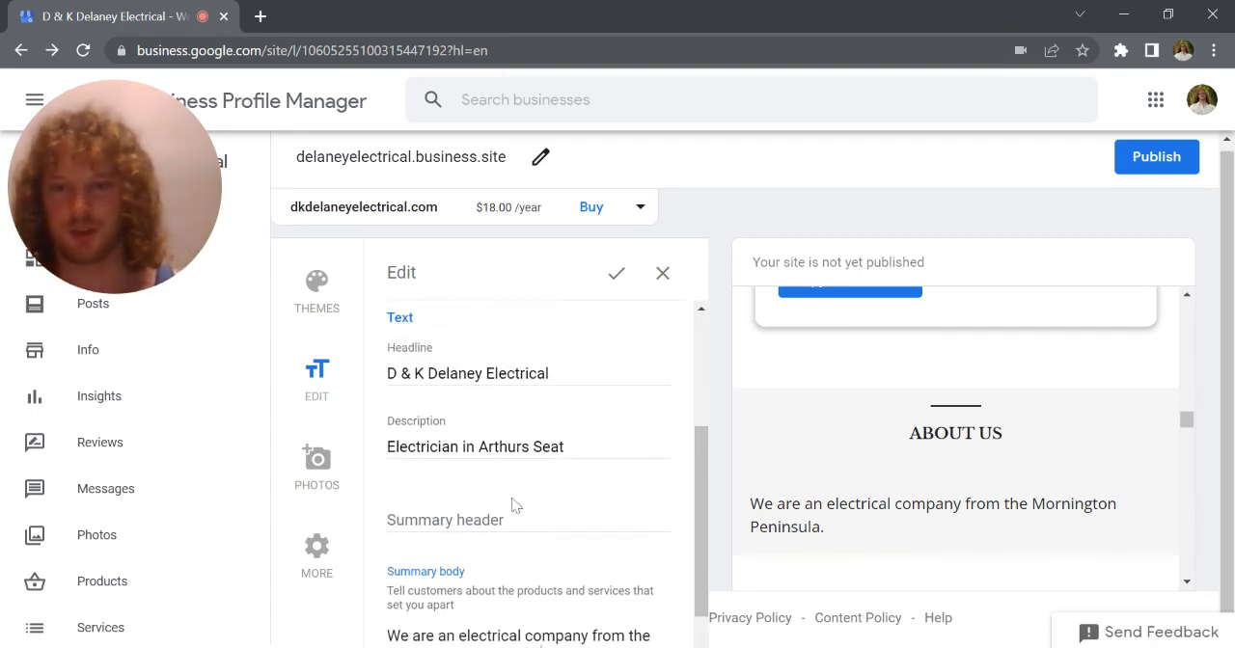
pyautogui.scroll(2, 514, 512)
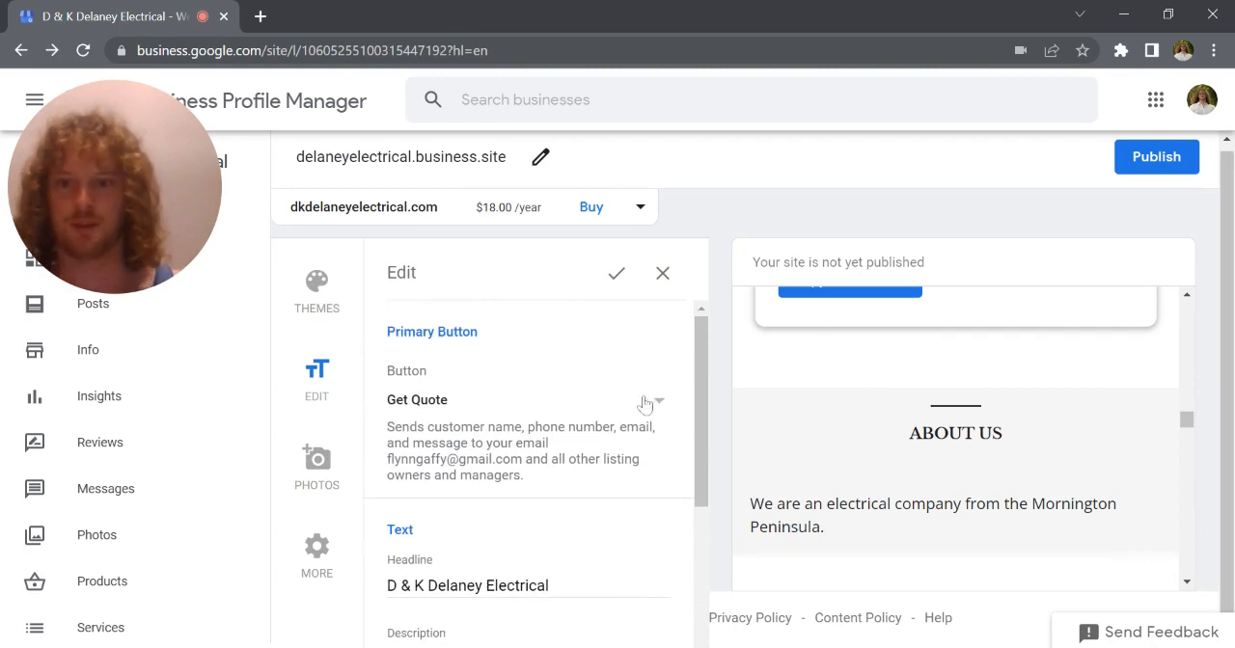
pyautogui.scroll(-1, 617, 406)
pyautogui.scroll(-2, 441, 414)
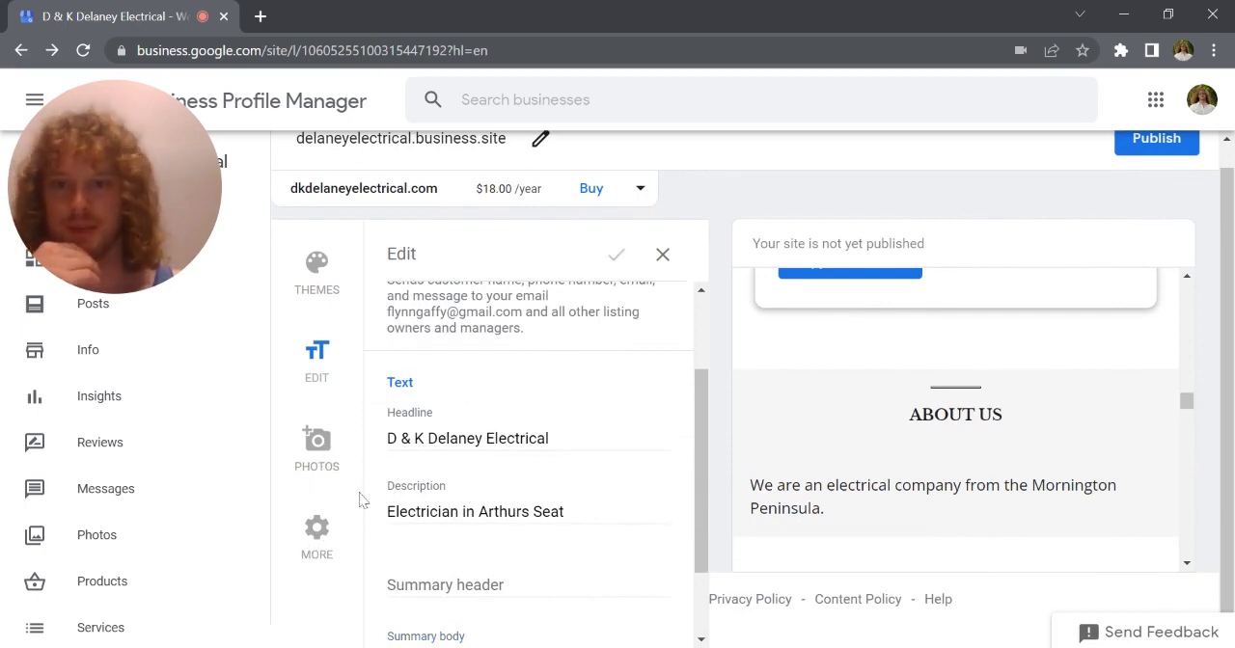
# Publish the business website at delaneyelectrical.business.site from the additional site settings
pyautogui.click(317, 533)
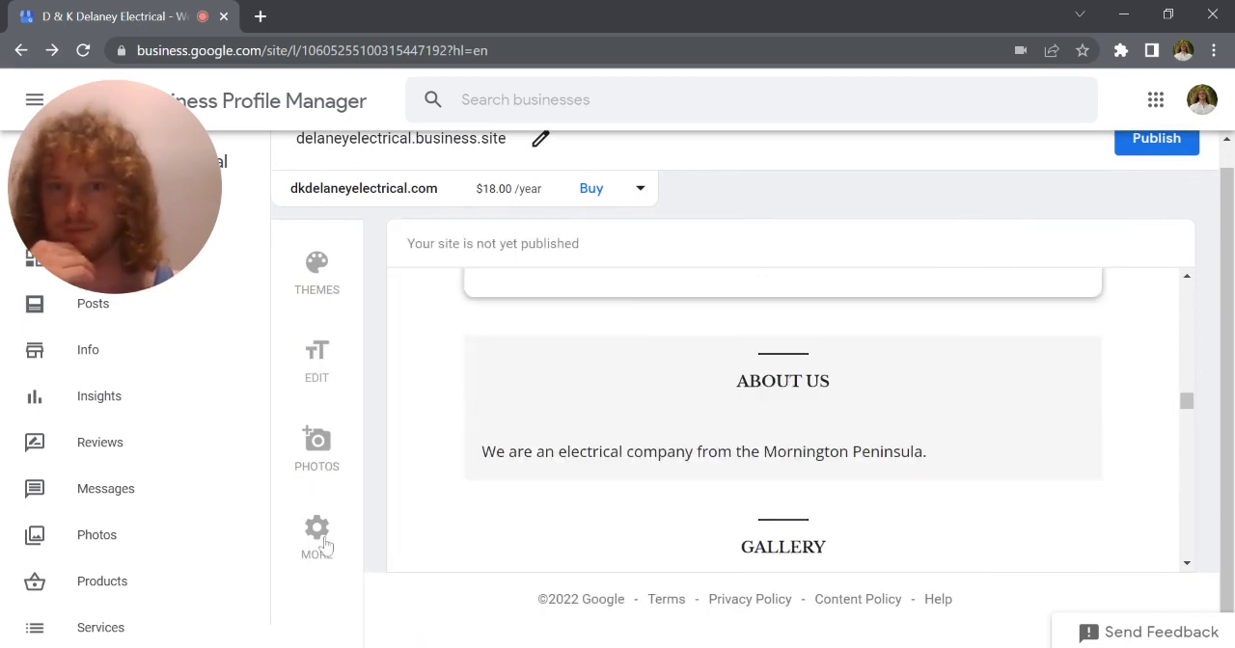
pyautogui.scroll(1, 557, 395)
pyautogui.scroll(-2, 557, 395)
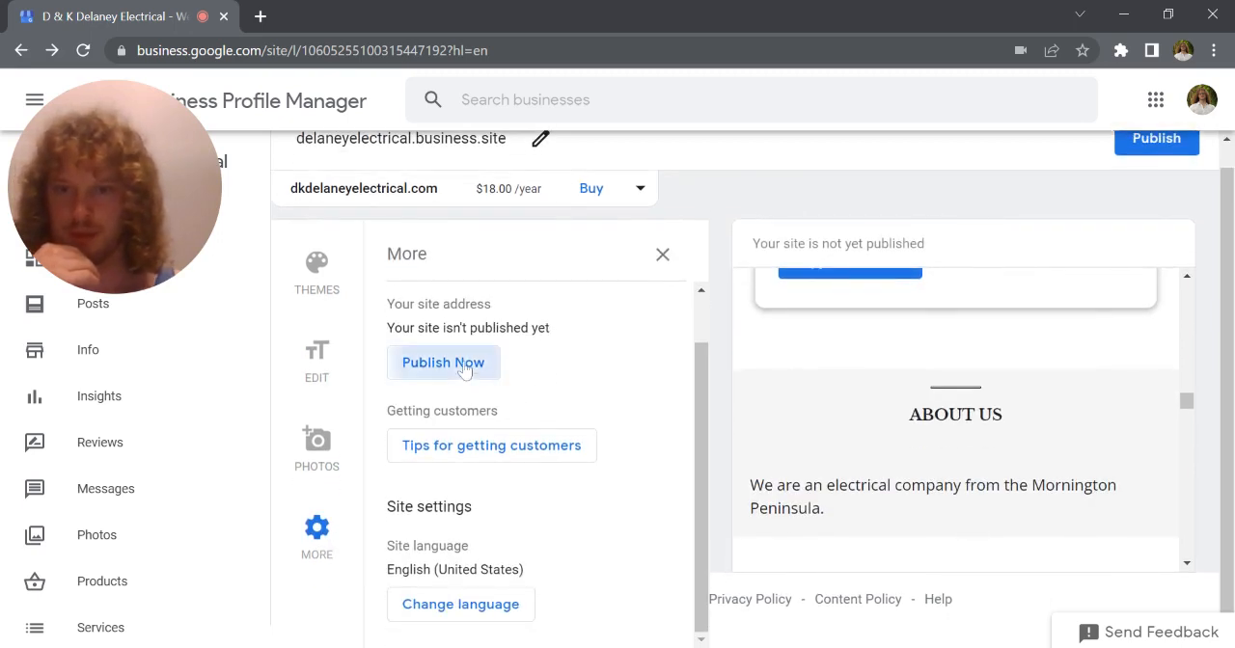
pyautogui.click(471, 365)
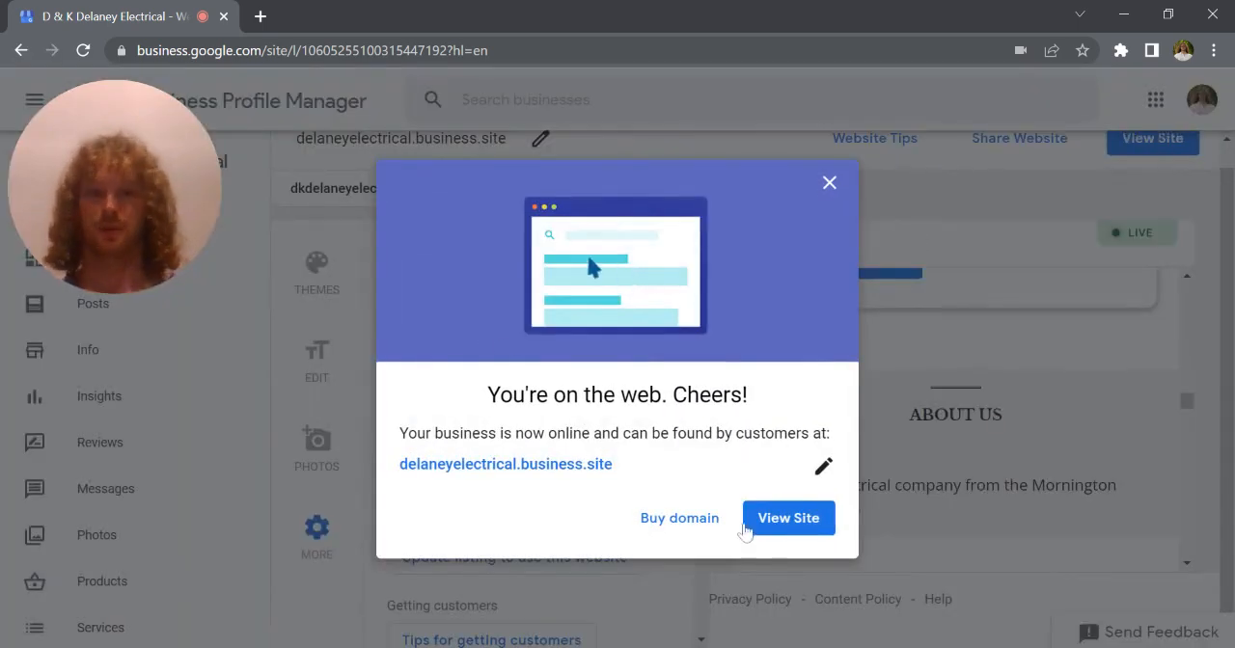
# Open the published site and examine it from the headline through the testimonials and gallery to the contact details and business hours
pyautogui.click(806, 529)
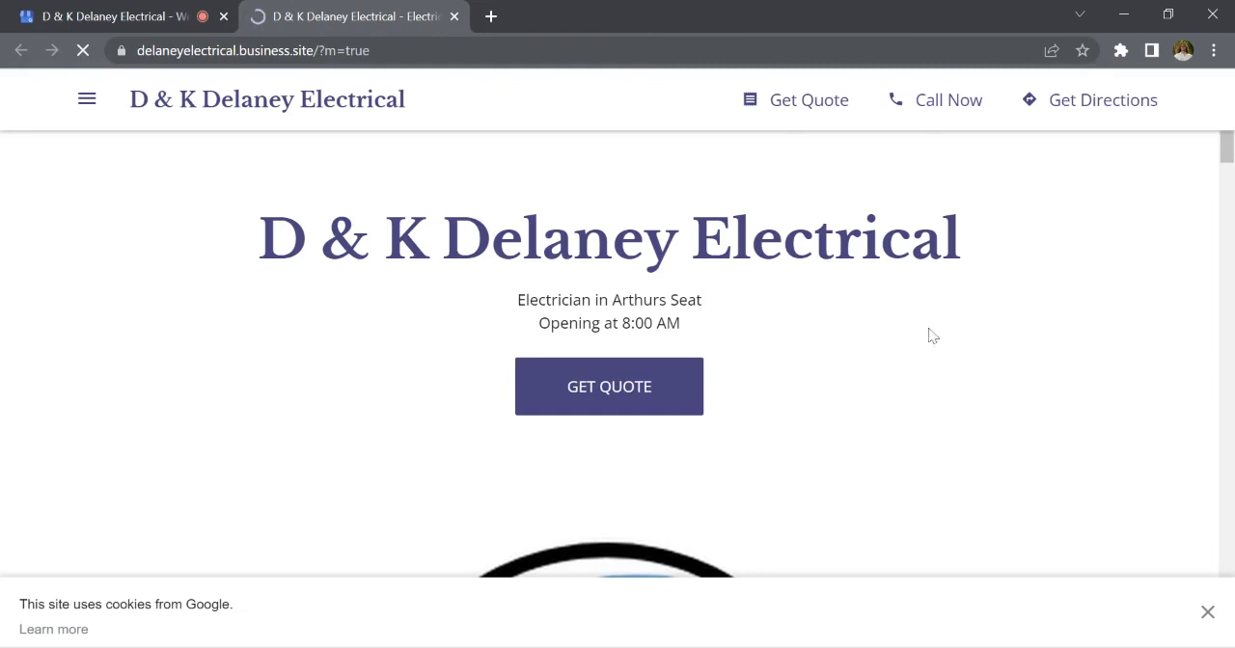
pyautogui.scroll(-2, 932, 335)
pyautogui.scroll(-2, 932, 335)
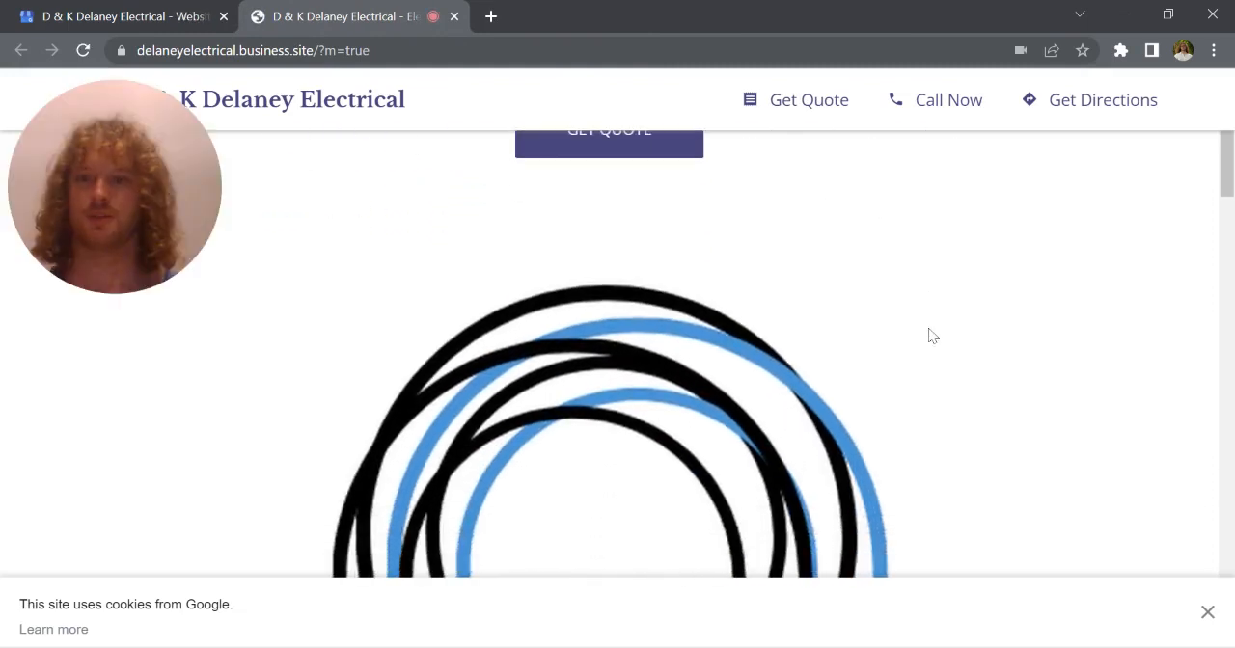
pyautogui.scroll(4, 932, 334)
pyautogui.scroll(-10, 932, 335)
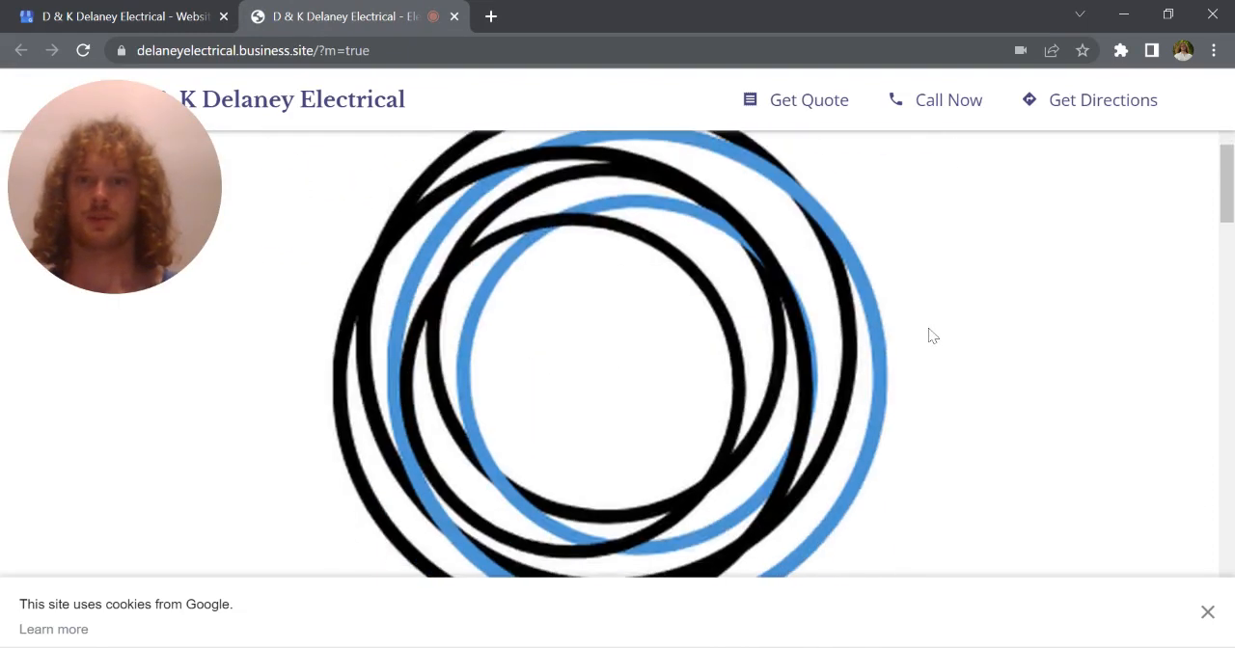
pyautogui.scroll(-3, 932, 334)
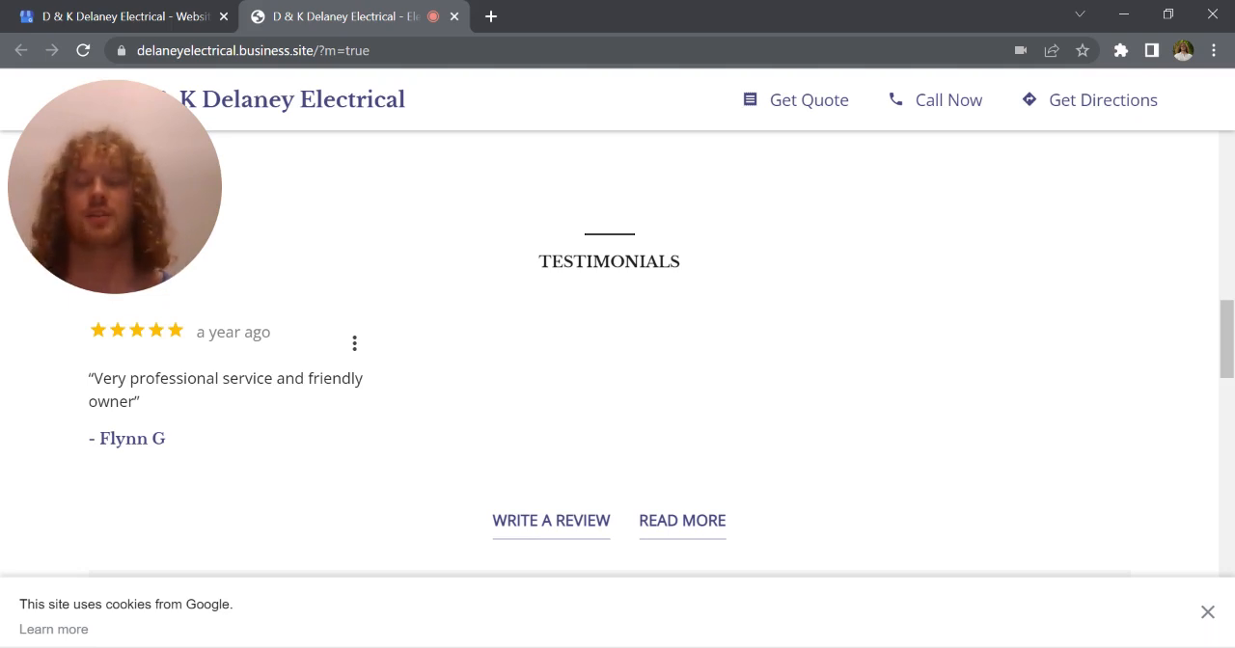
pyautogui.scroll(-4, 930, 296)
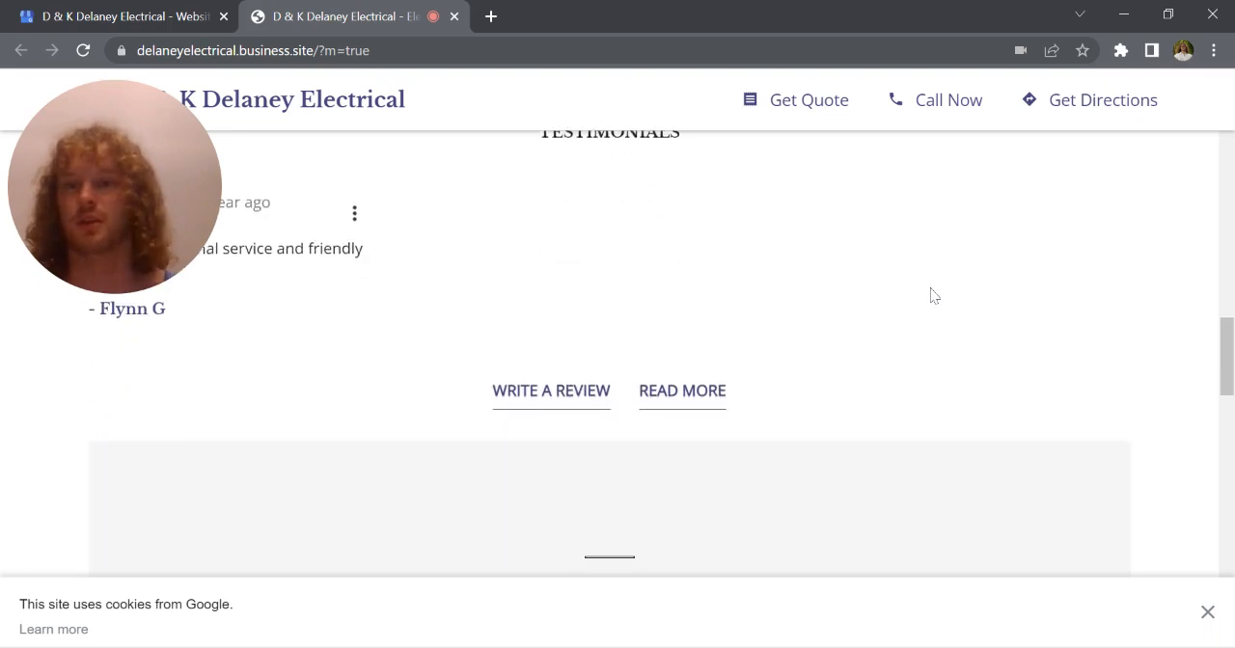
pyautogui.scroll(-3, 933, 295)
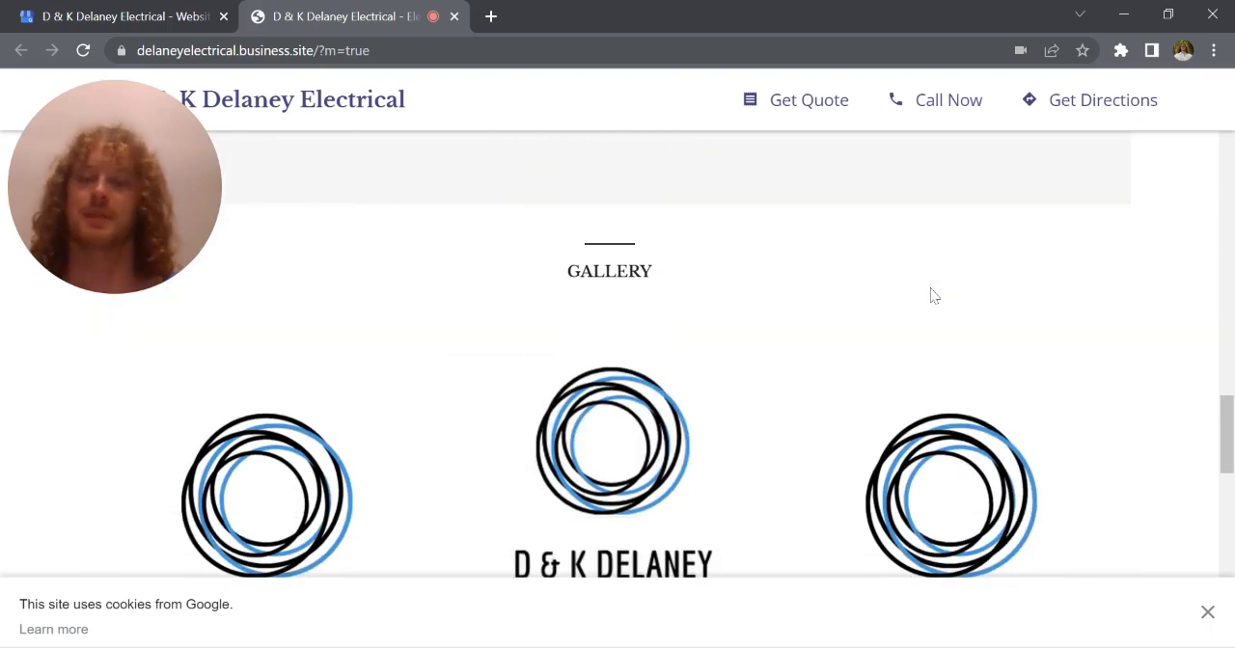
pyautogui.scroll(-6, 933, 295)
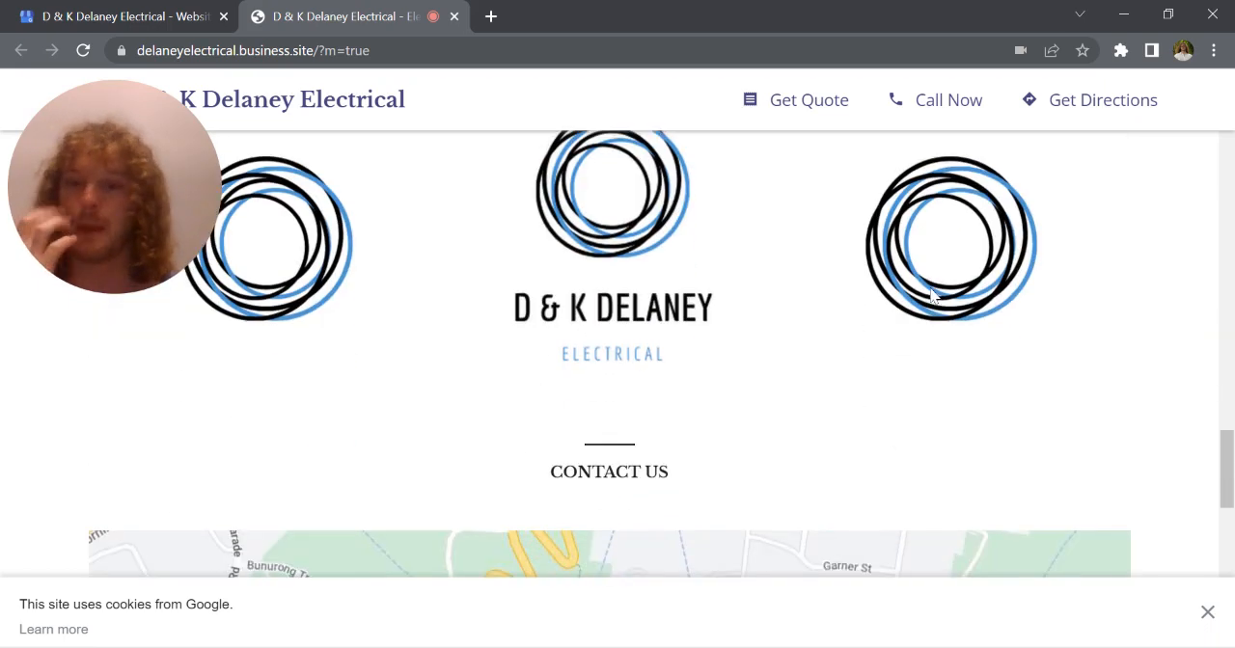
pyautogui.scroll(-4, 933, 295)
pyautogui.scroll(1, 928, 295)
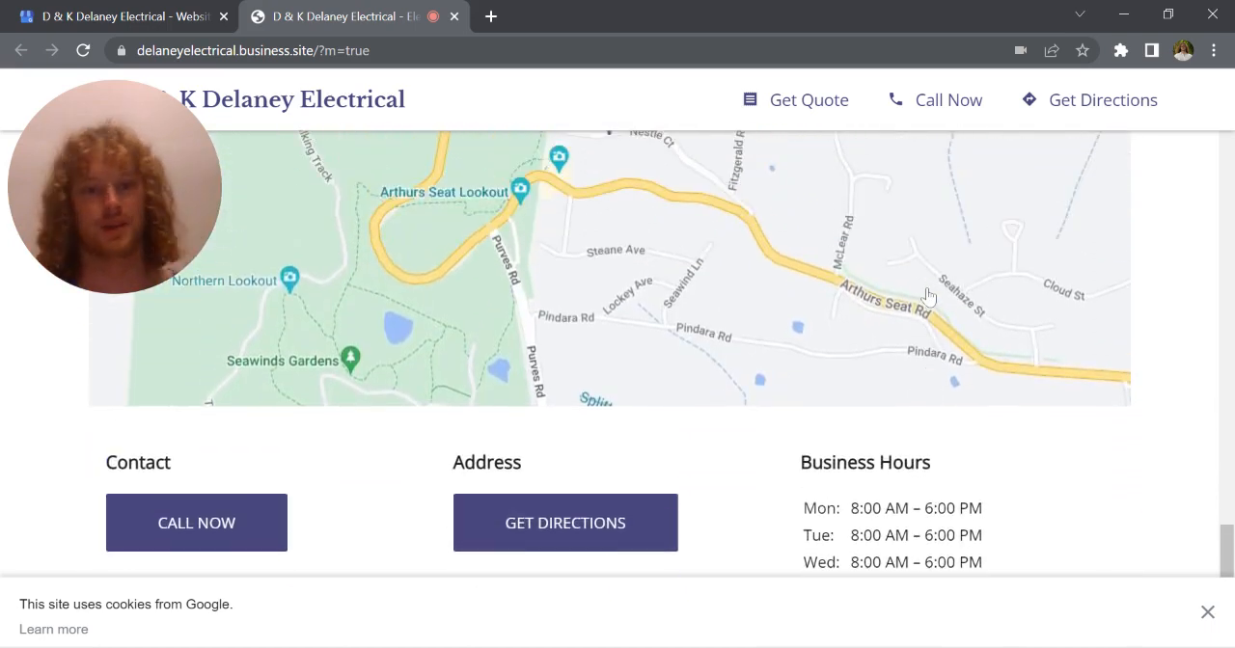
pyautogui.scroll(-2, 928, 297)
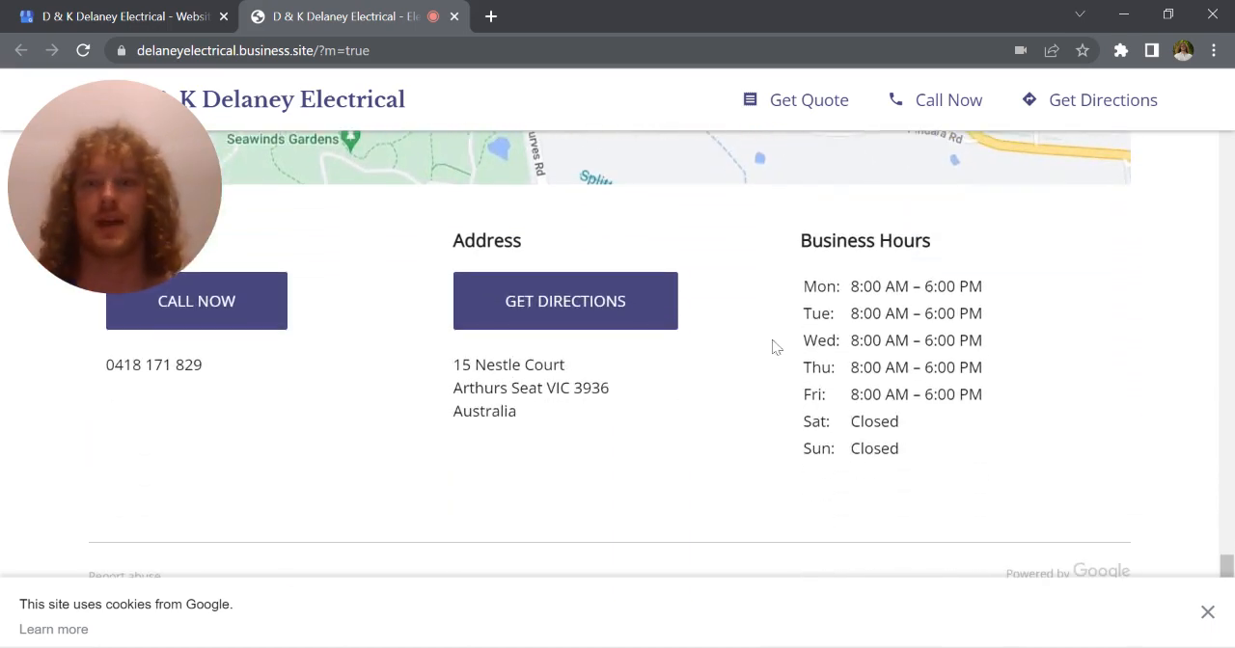
pyautogui.scroll(1, 775, 347)
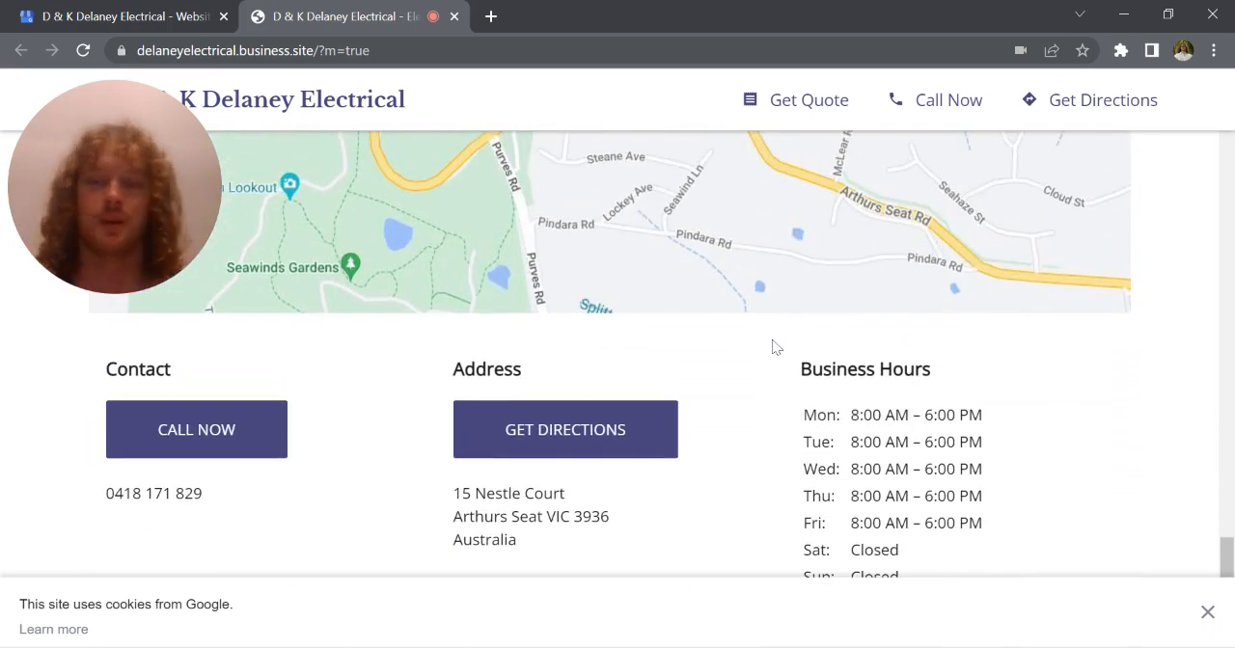